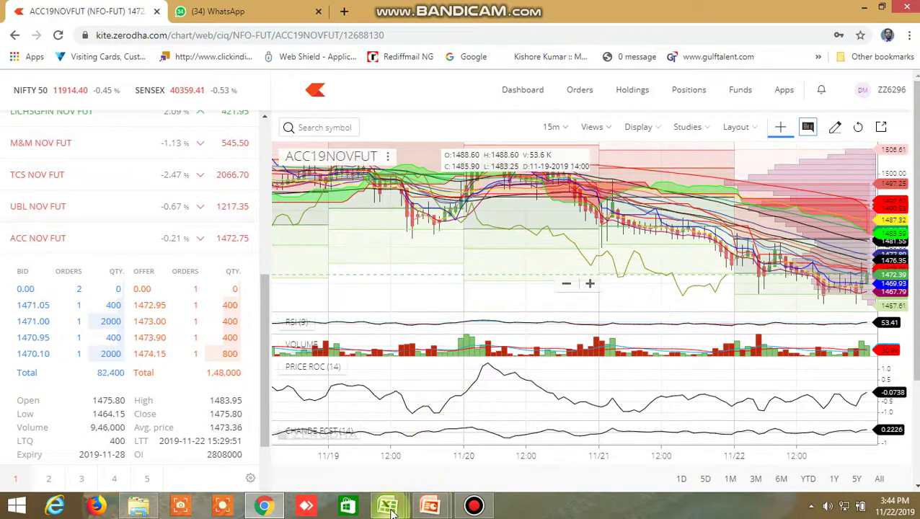
# - Switch to WhatsApp and review the buy sell level files and messages shared in the Safe trade chat
pyautogui.moveTo(390, 511)
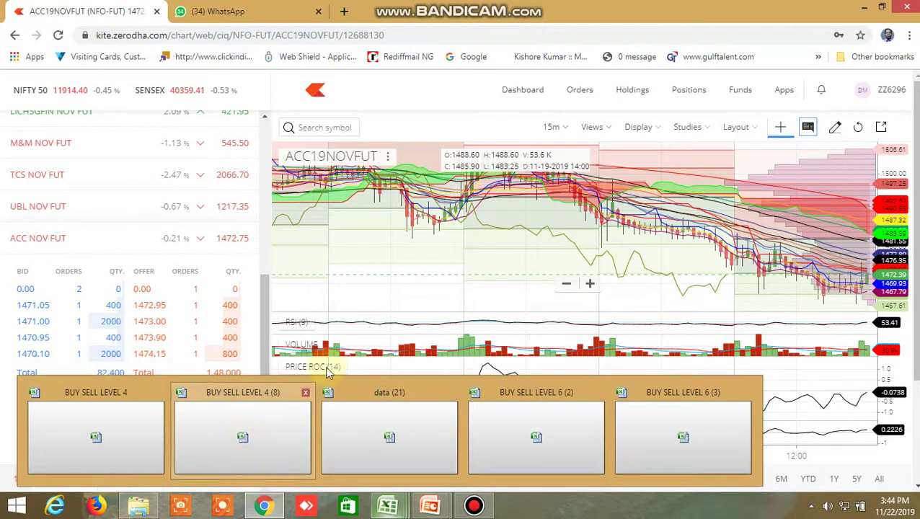
pyautogui.click(272, 16)
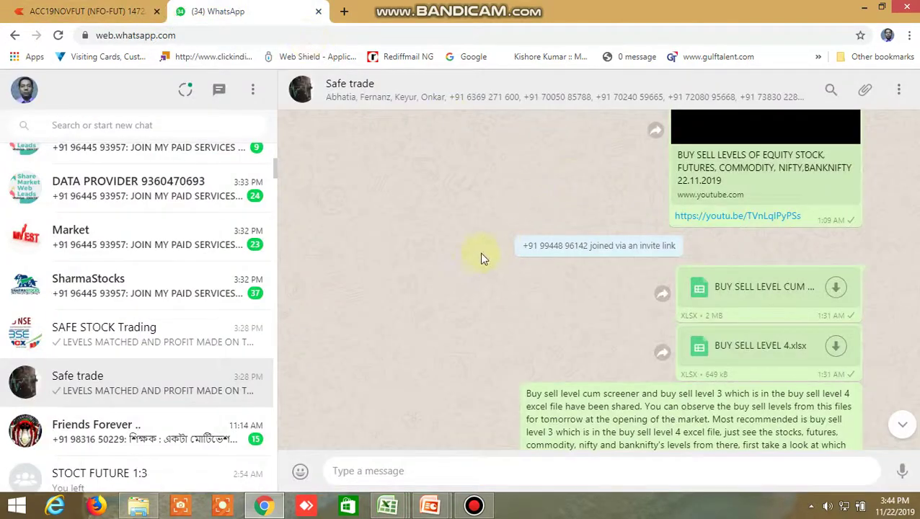
pyautogui.scroll(5, 468, 267)
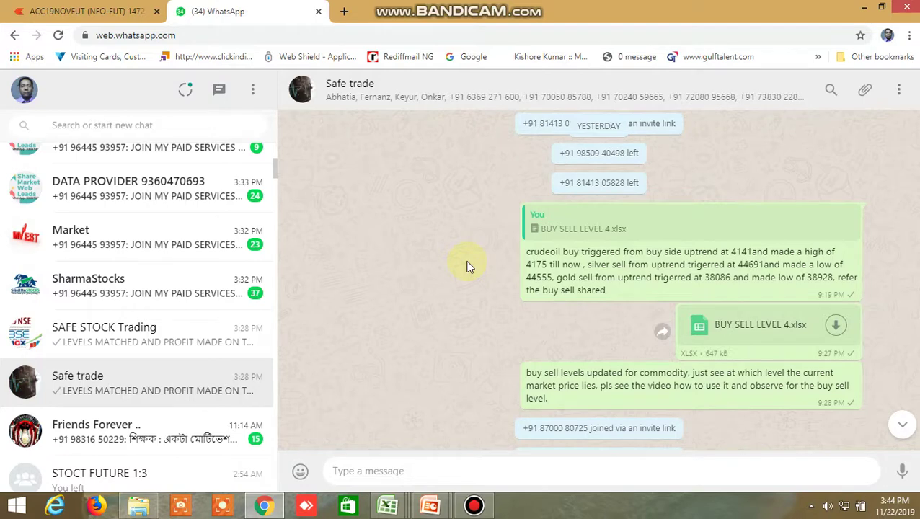
pyautogui.scroll(-8, 467, 267)
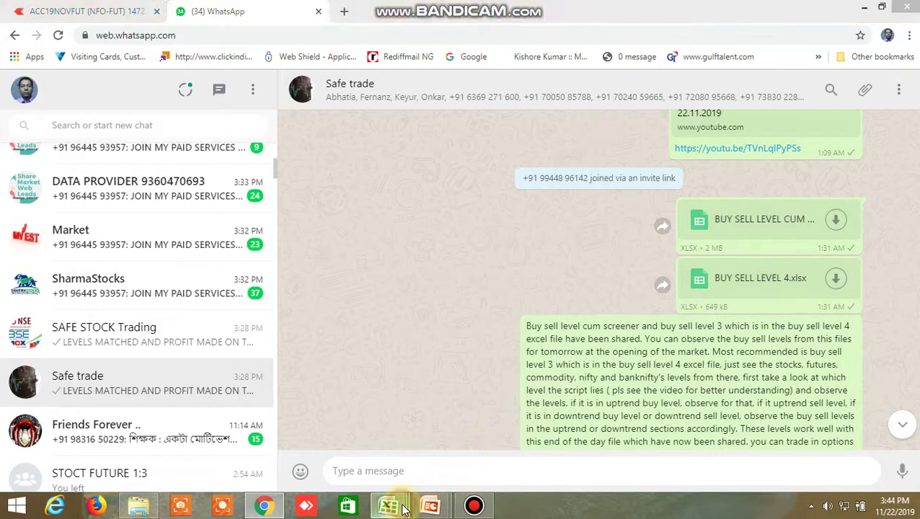
# - Switch to the Excel workbook BUY SELL LEVEL 4 (8) and view the start of its BUY SELL LEVELS 3 section
pyautogui.moveTo(389, 505)
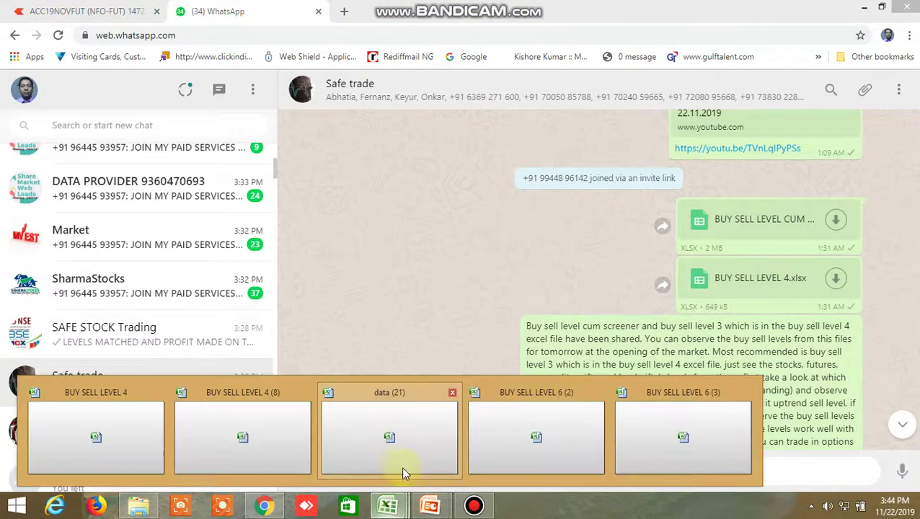
pyautogui.click(246, 442)
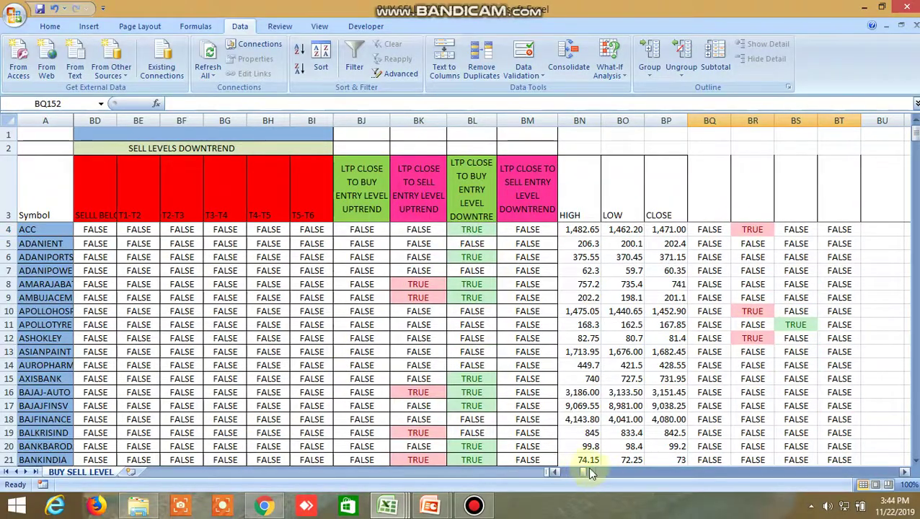
pyautogui.moveTo(578, 467); pyautogui.dragTo(562, 470)
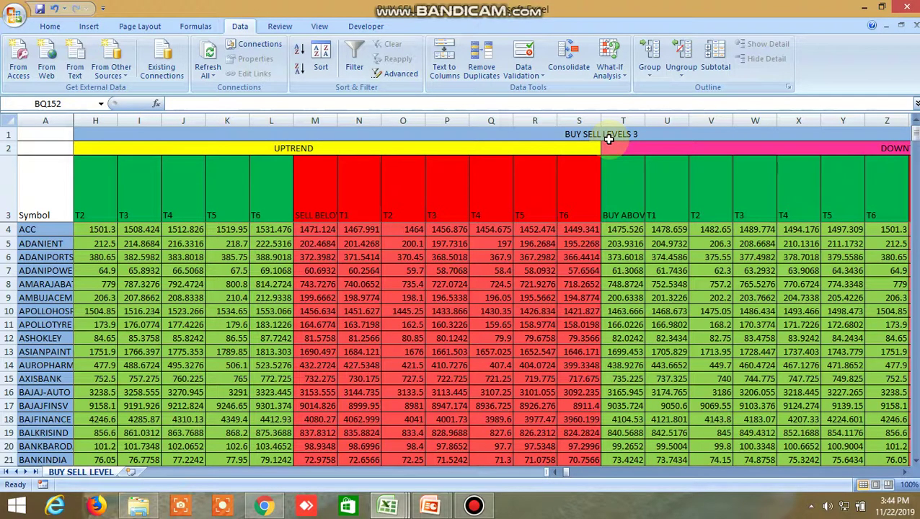
pyautogui.moveTo(392, 508)
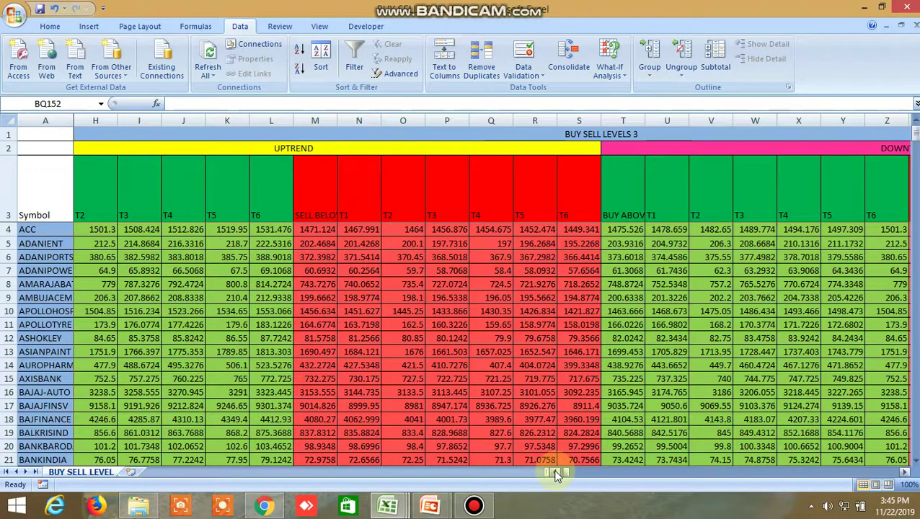
pyautogui.hscroll(-1, 555, 473)
pyautogui.hscroll(-5, 555, 474)
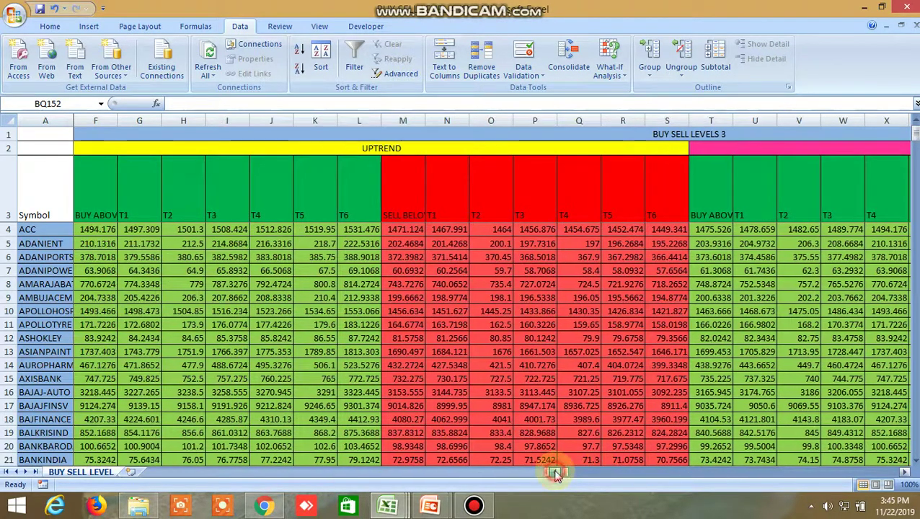
# - Examine the UPTREND and DOWNTREND headings of the BUY SELL LEVELS 3 section, ending with the UPTREND heading selected
pyautogui.click(904, 472)
pyautogui.click(904, 473)
pyautogui.click(904, 472)
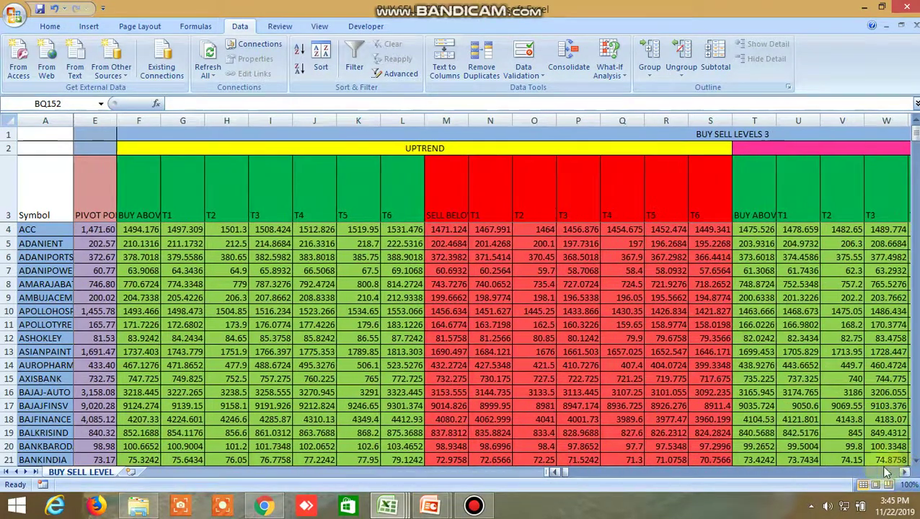
pyautogui.click(436, 153)
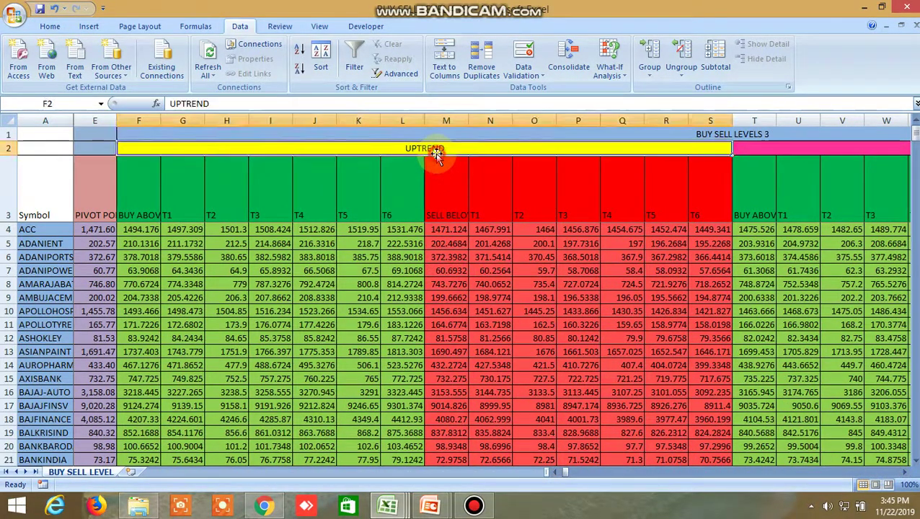
pyautogui.click(847, 152)
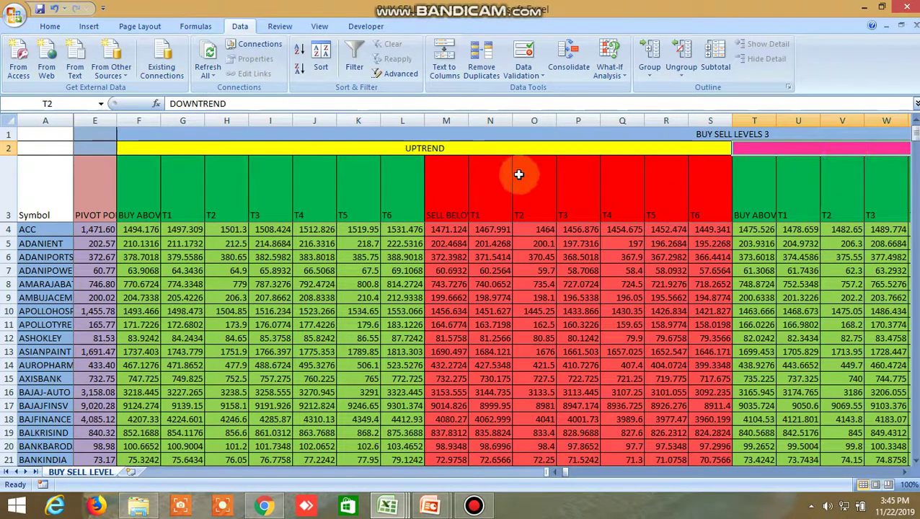
pyautogui.click(413, 150)
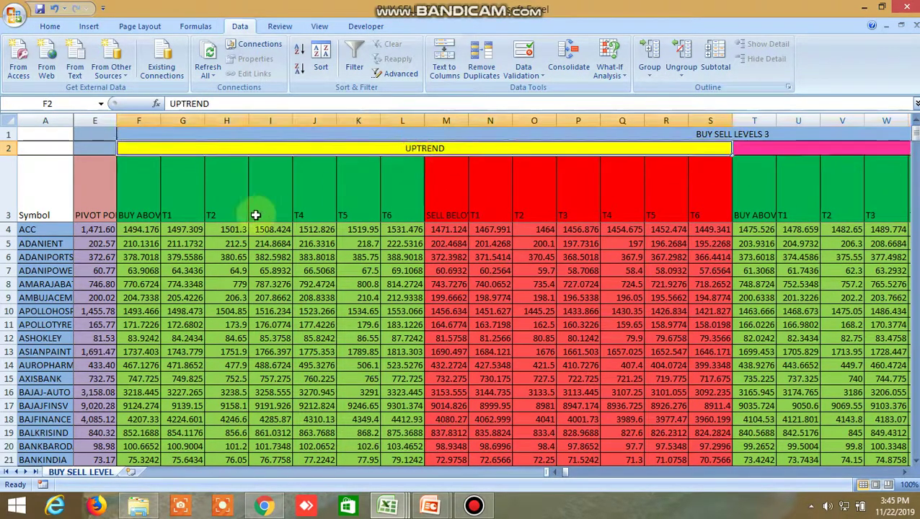
# - Examine the BUY LEVELS UPTREND and SELL LEVELS UPTREND headings in the LTP position section
pyautogui.click(905, 473)
pyautogui.moveTo(905, 473); pyautogui.dragTo(906, 473)
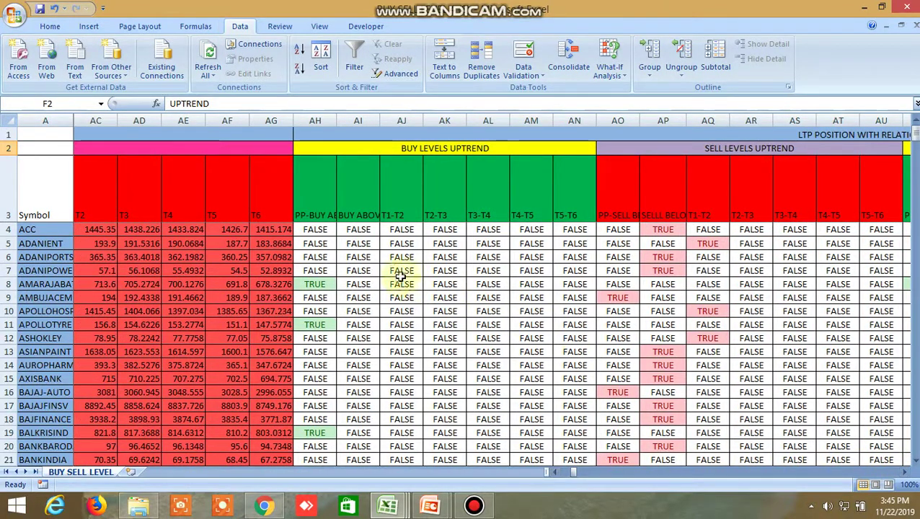
pyautogui.click(438, 148)
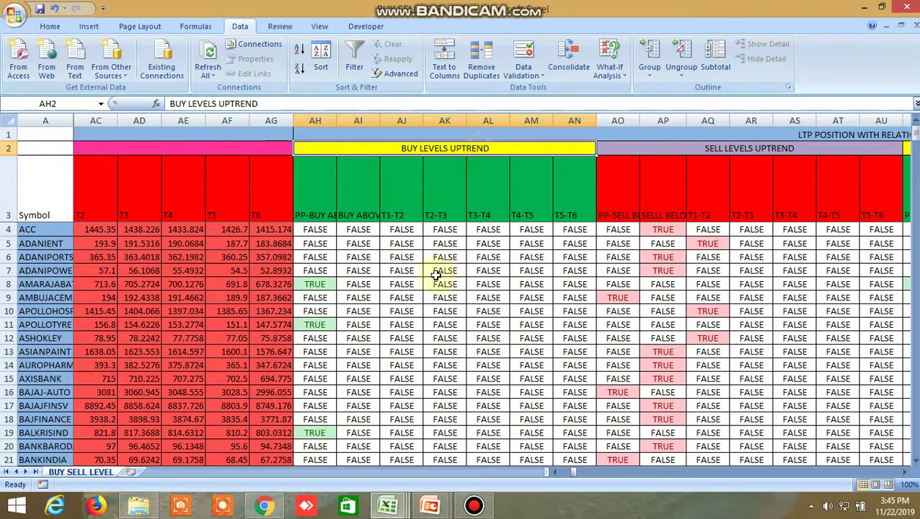
pyautogui.click(739, 148)
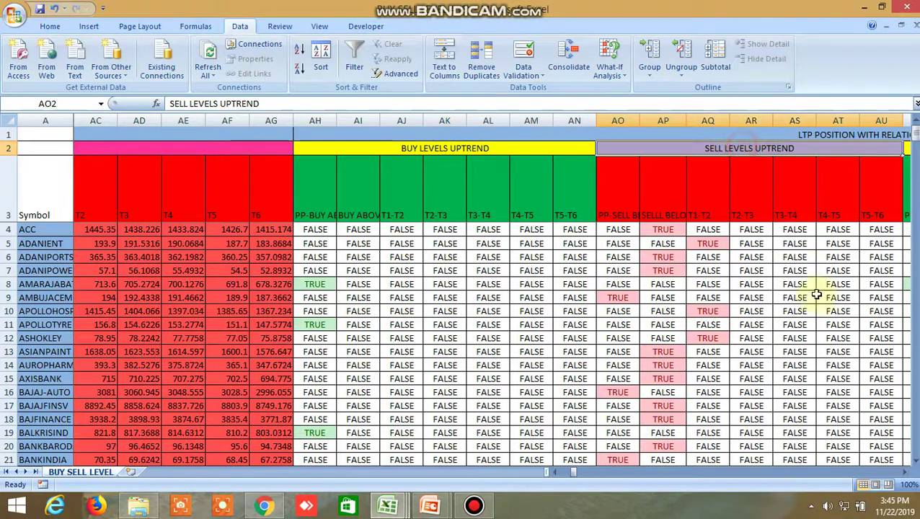
# - Examine the BUY LEVELS DOWNTREND and SELL LEVELS DOWNTREND headings in the LTP position section
pyautogui.click(907, 474)
pyautogui.click(906, 474)
pyautogui.click(907, 474)
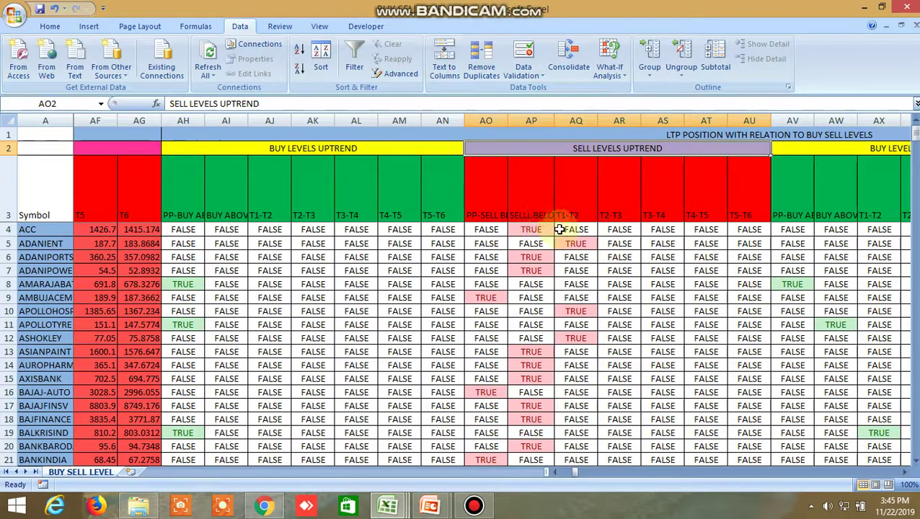
pyautogui.click(907, 474)
pyautogui.click(906, 475)
pyautogui.click(906, 474)
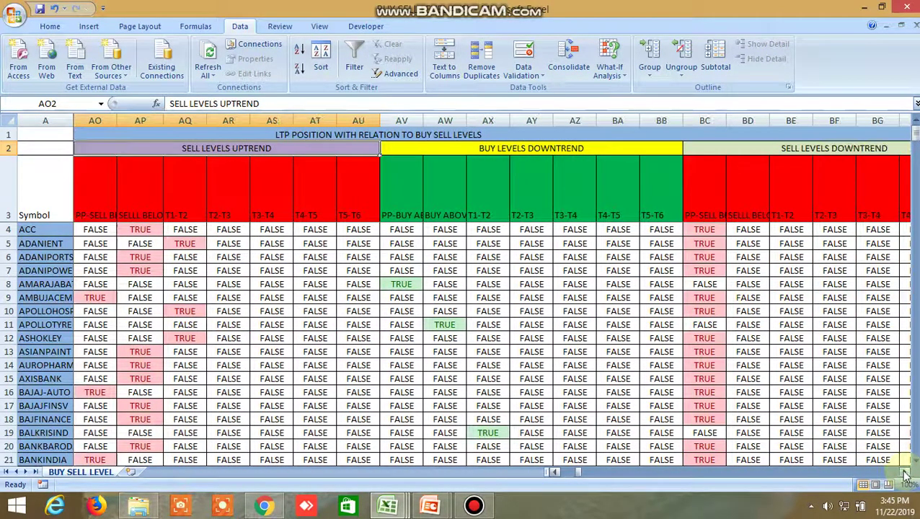
pyautogui.click(537, 151)
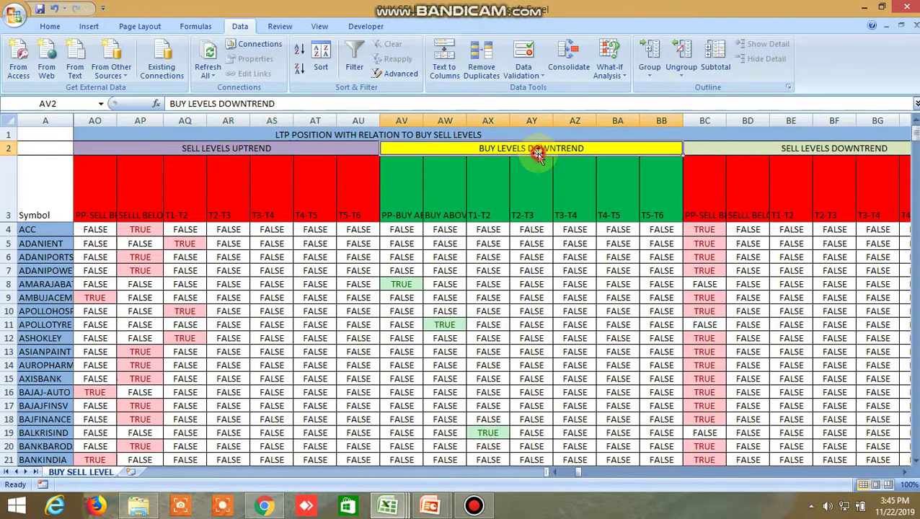
pyautogui.click(843, 150)
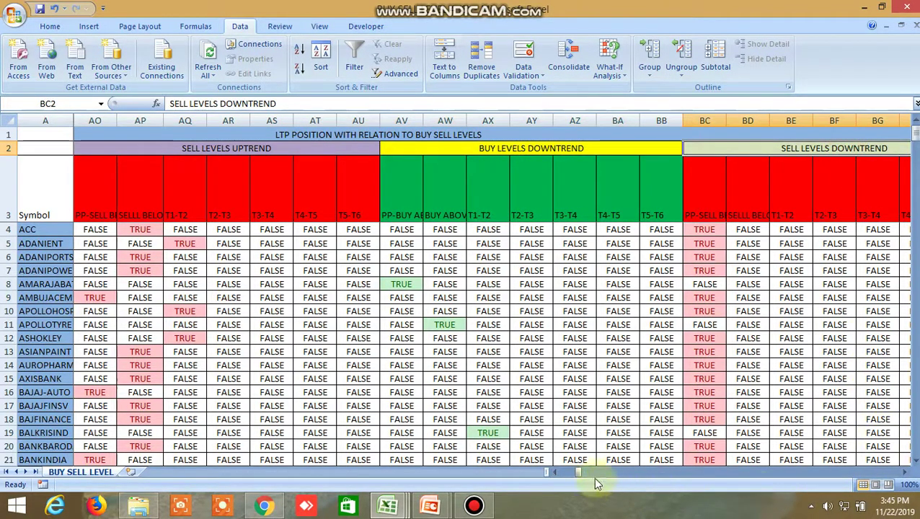
# - Return to the first columns and inspect ACC's uptrend BUY ABOVE formula in F4 and the CLOSE heading
pyautogui.moveTo(575, 472); pyautogui.dragTo(556, 472)
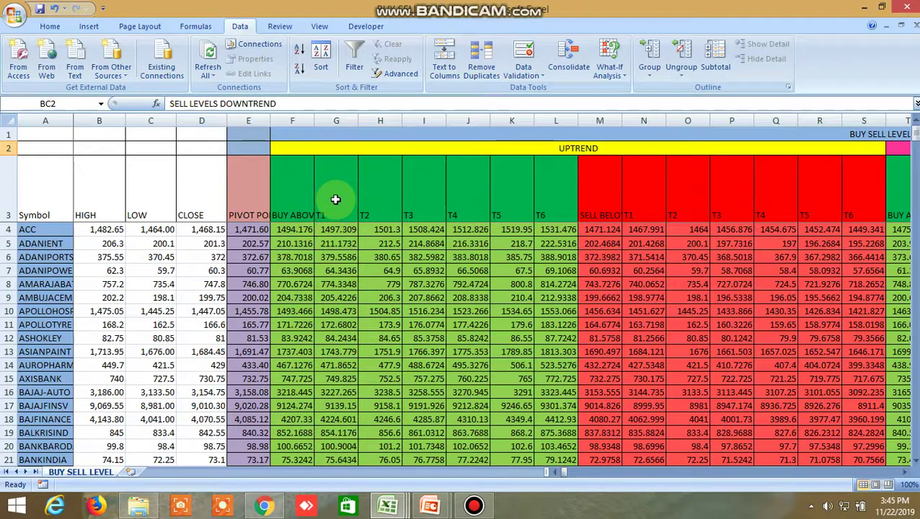
pyautogui.click(296, 229)
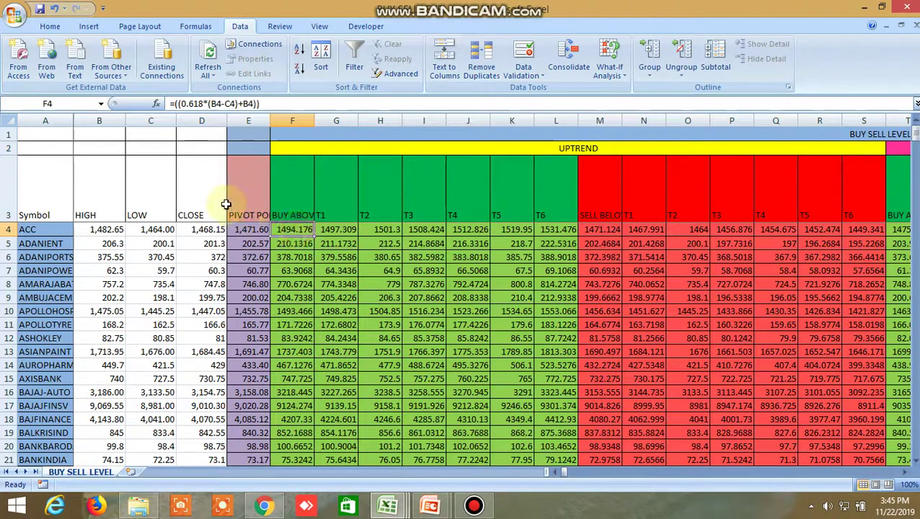
pyautogui.click(194, 180)
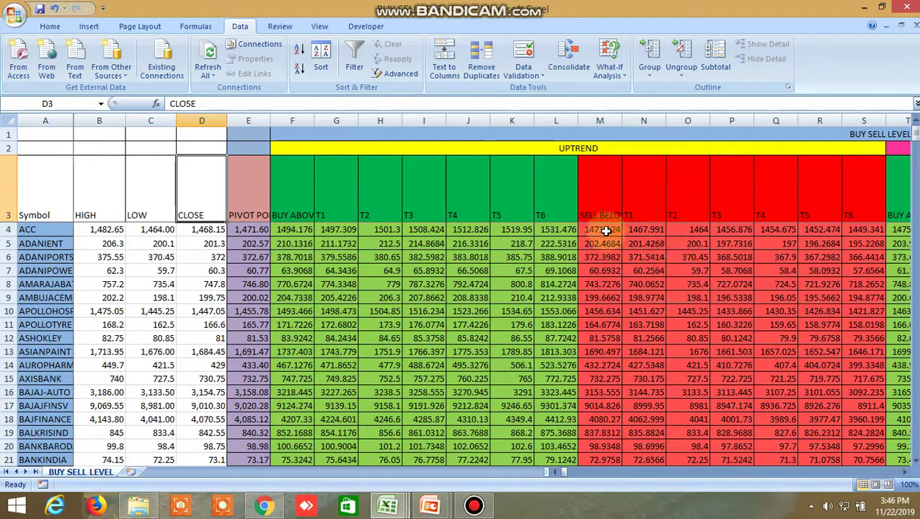
# - Examine the BUY ABOVE and SELL BELOW column headings of the DOWNTREND levels
pyautogui.click(907, 473)
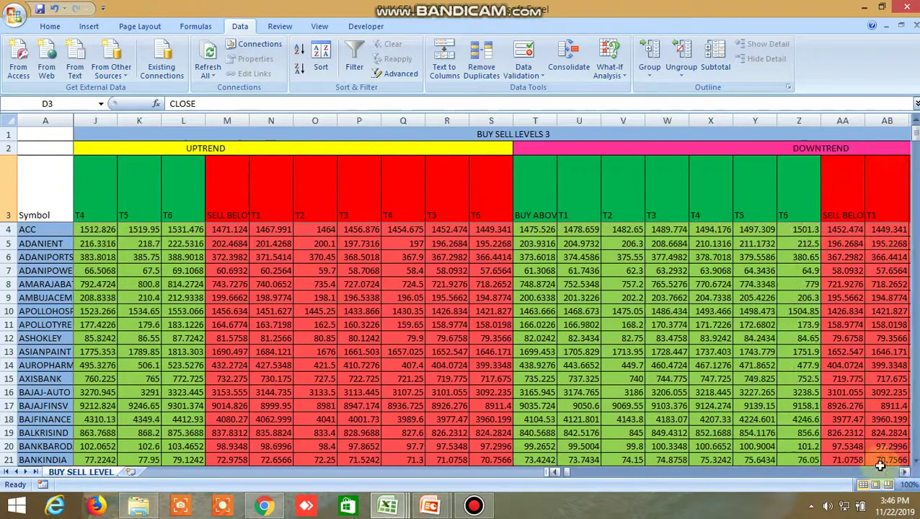
pyautogui.click(537, 209)
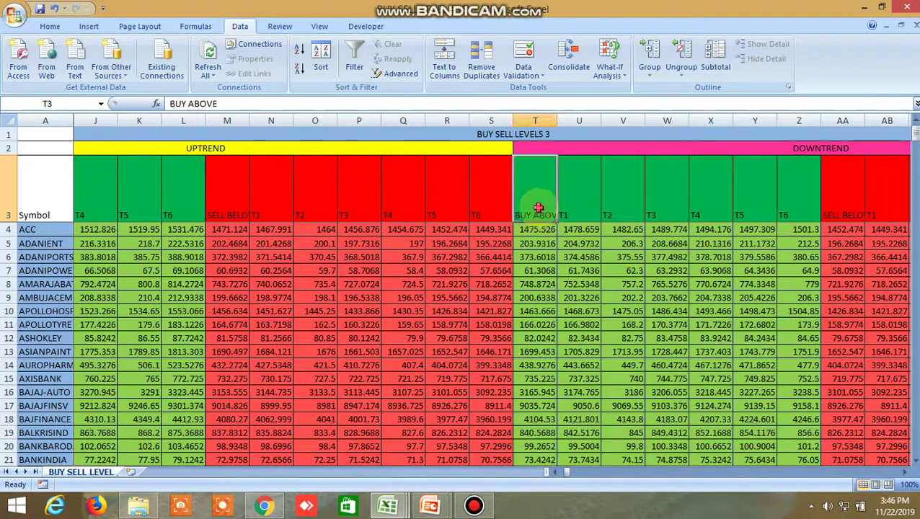
pyautogui.click(905, 473)
pyautogui.moveTo(905, 473); pyautogui.dragTo(905, 473)
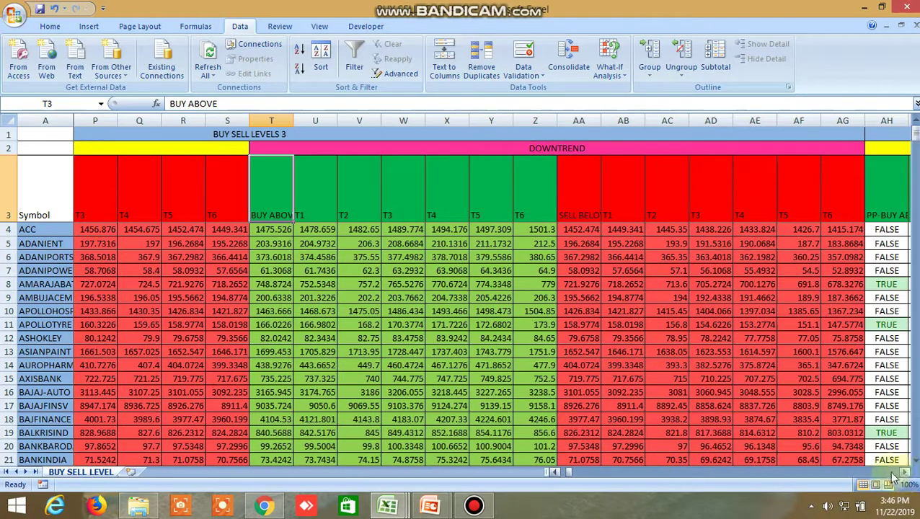
pyautogui.click(585, 195)
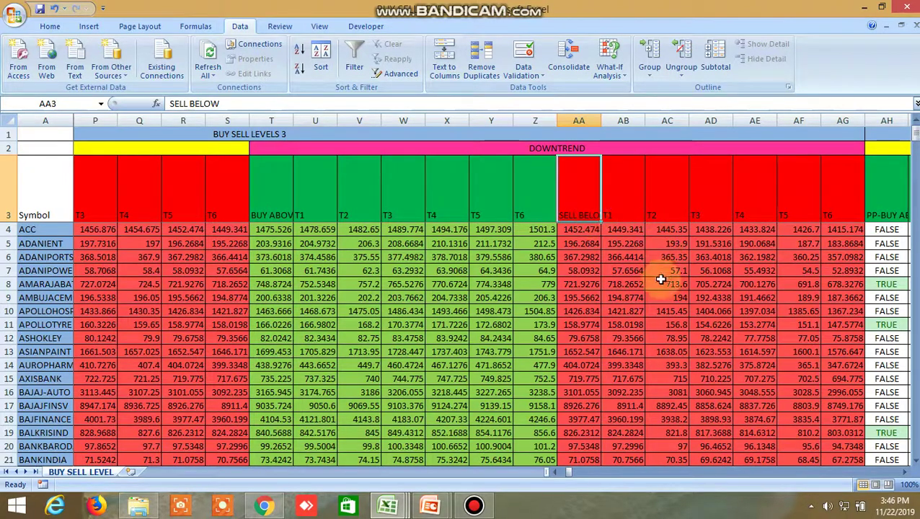
# - View the columns for LTP close to buy and sell entry levels and the adjoining HIGH, LOW and CLOSE prices
pyautogui.click(906, 478)
pyautogui.click(906, 477)
pyautogui.click(906, 478)
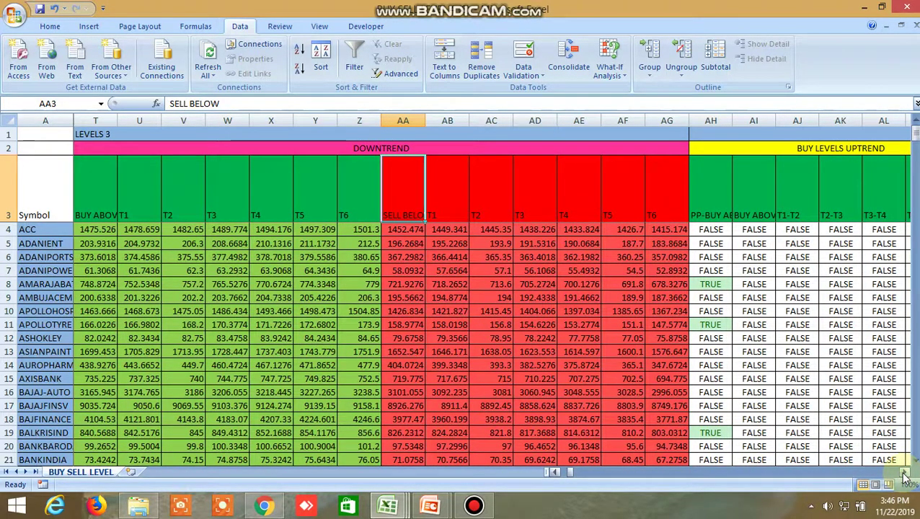
pyautogui.moveTo(905, 477); pyautogui.dragTo(906, 477)
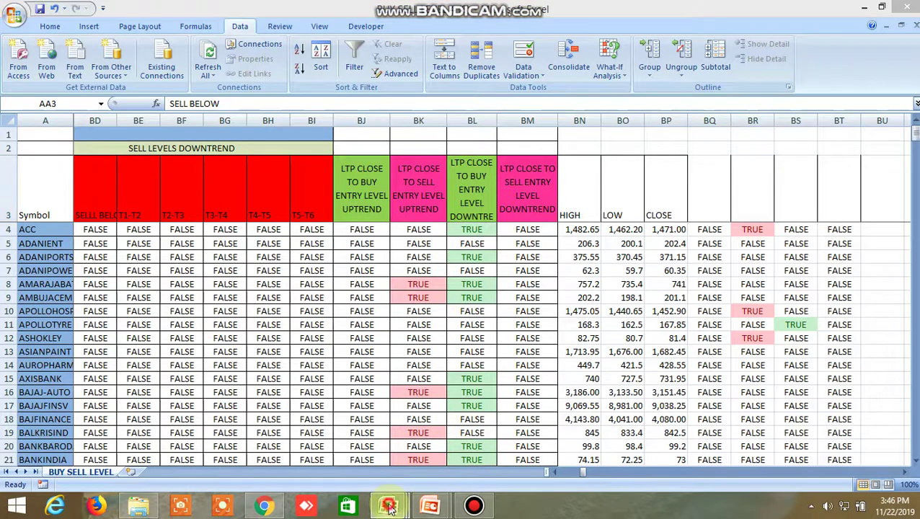
# - Switch to the workbook BUY SELL LEVEL 6 (3) and look through its current market price and levels matched columns
pyautogui.moveTo(388, 506)
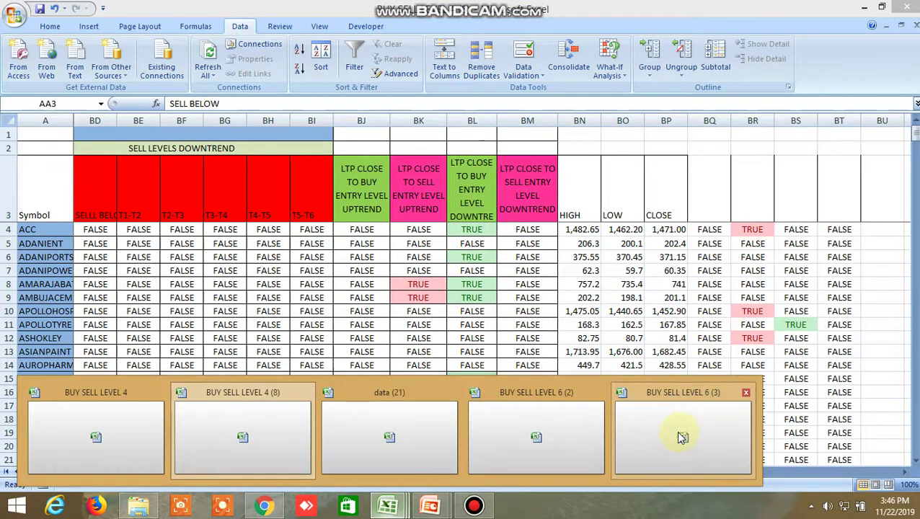
pyautogui.click(677, 433)
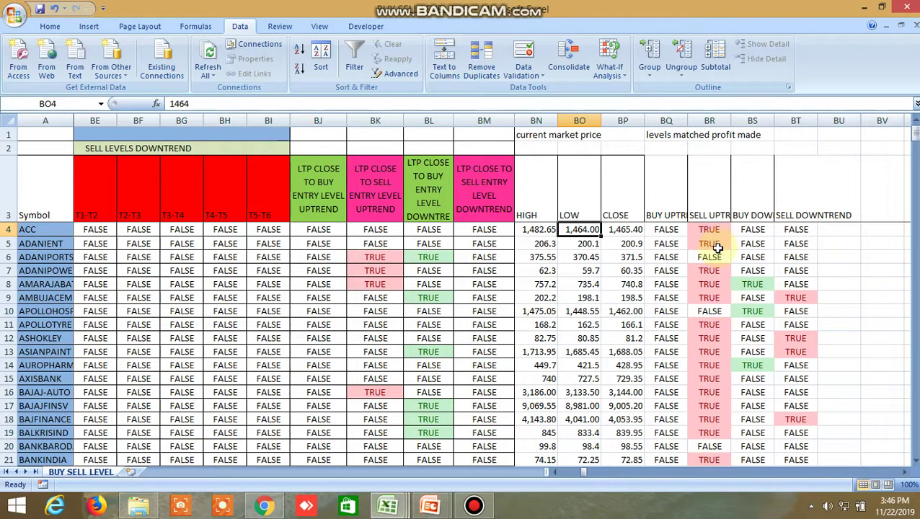
pyautogui.scroll(-4, 717, 249)
pyautogui.scroll(4, 717, 249)
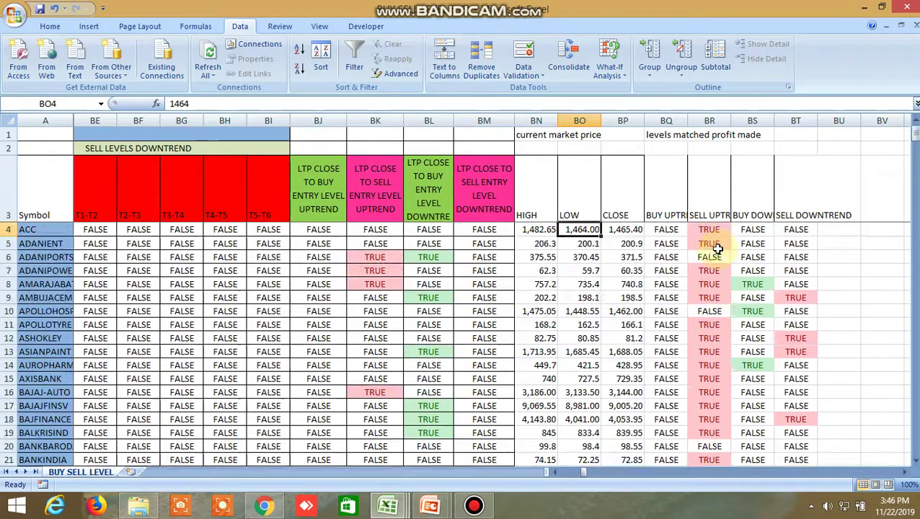
# - Inspect ACC's buy uptrend match formula in BQ4 and the HIGH heading of the current market prices
pyautogui.click(665, 230)
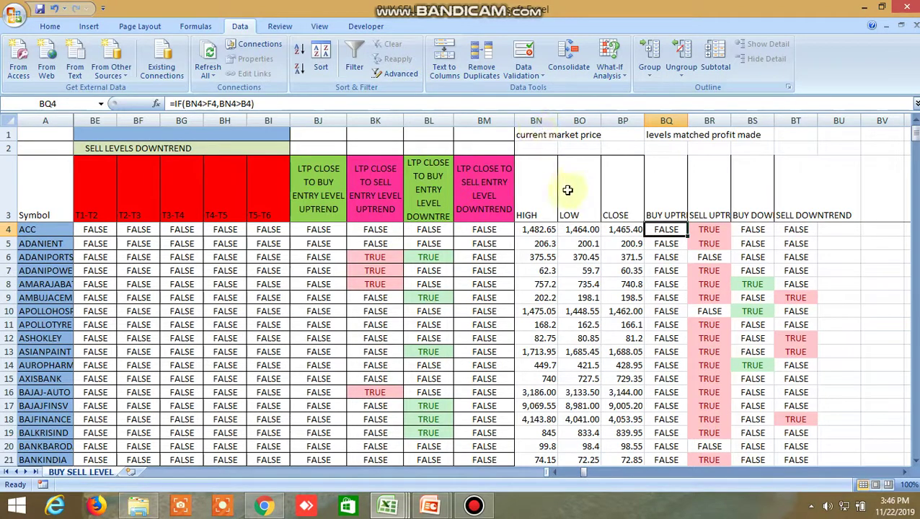
pyautogui.click(536, 175)
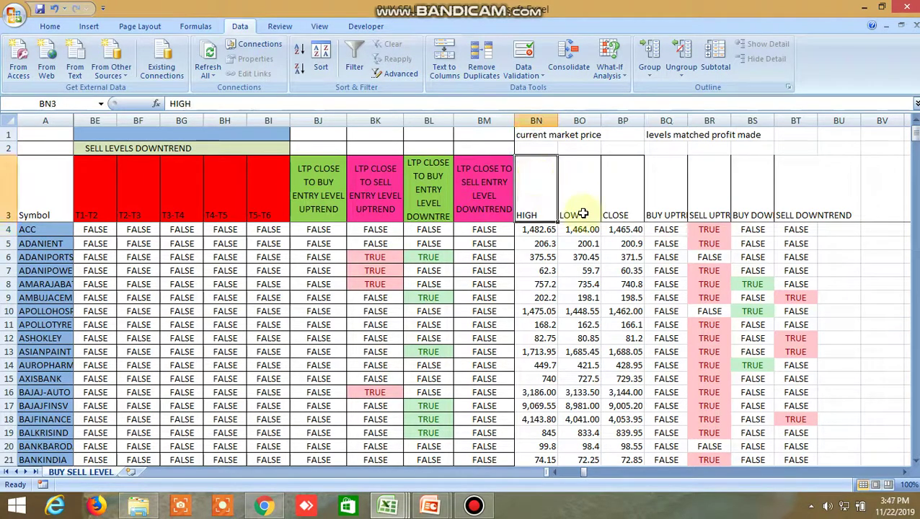
pyautogui.click(668, 230)
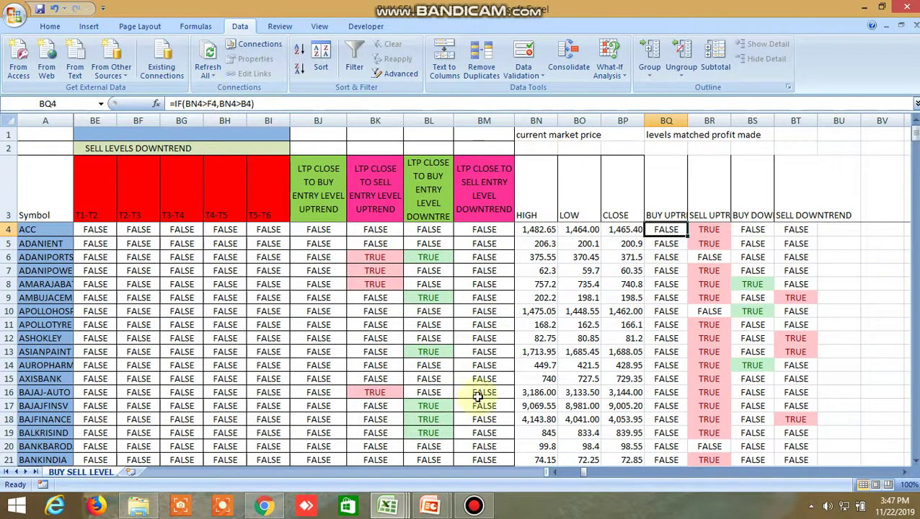
# - Check the HIGH heading in B3, and inspect the SELL UPTREND heading and ACC's sell uptrend match formula in BR4
pyautogui.moveTo(581, 472); pyautogui.dragTo(561, 470)
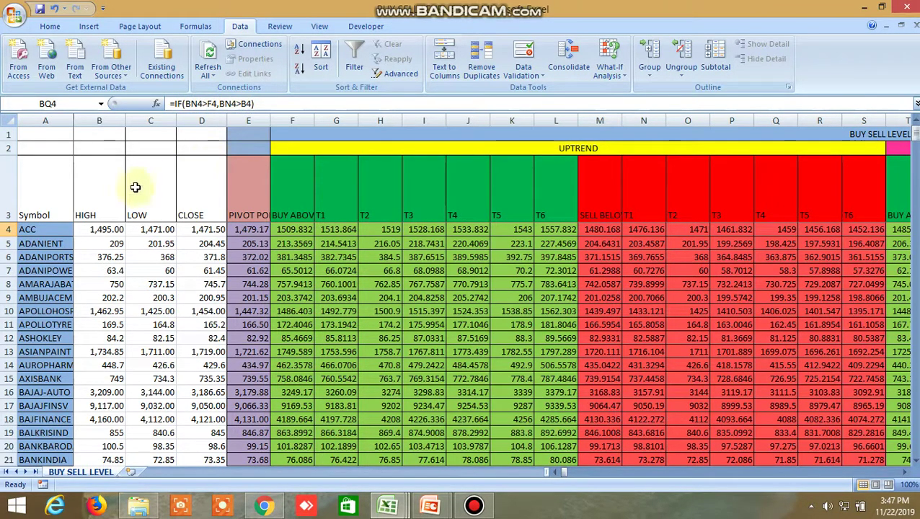
pyautogui.click(98, 188)
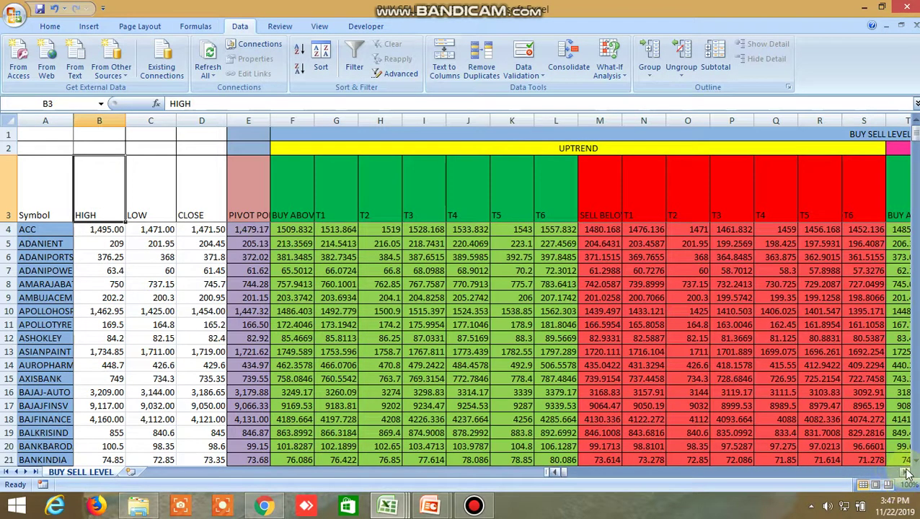
pyautogui.moveTo(906, 473); pyautogui.dragTo(906, 473)
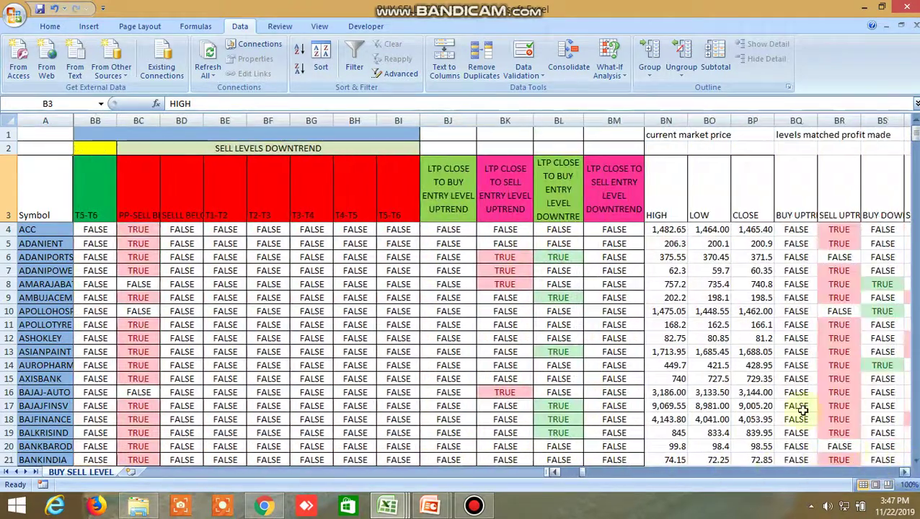
pyautogui.click(836, 197)
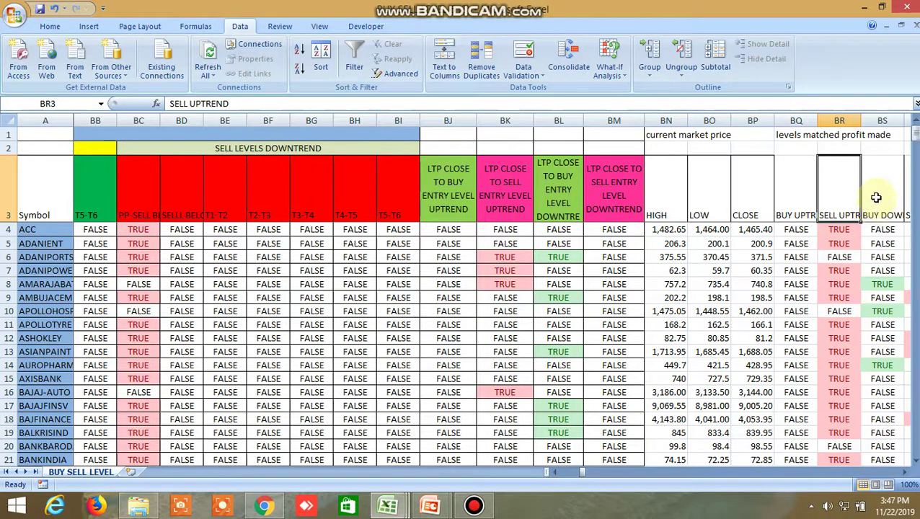
pyautogui.click(837, 228)
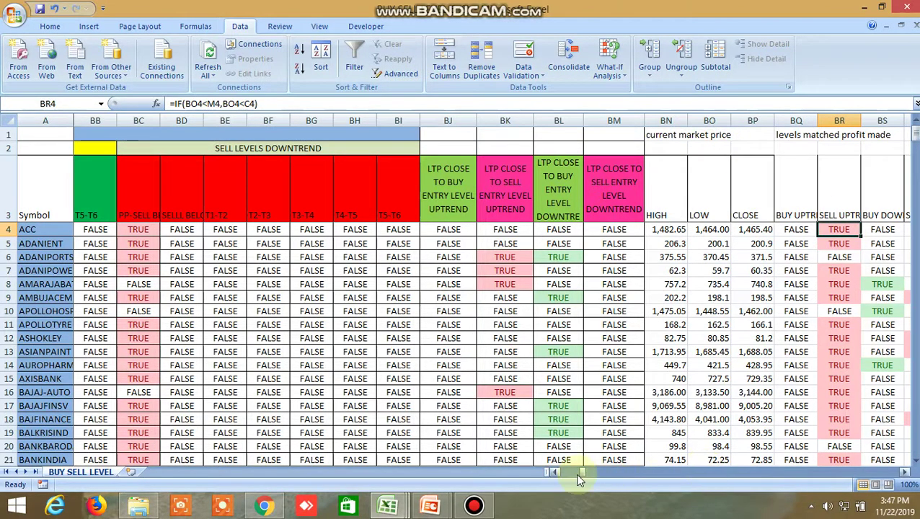
# - Review the UPTREND sell levels and the LOW column that ACC's sell uptrend match formula refers to
pyautogui.moveTo(579, 469); pyautogui.dragTo(564, 473)
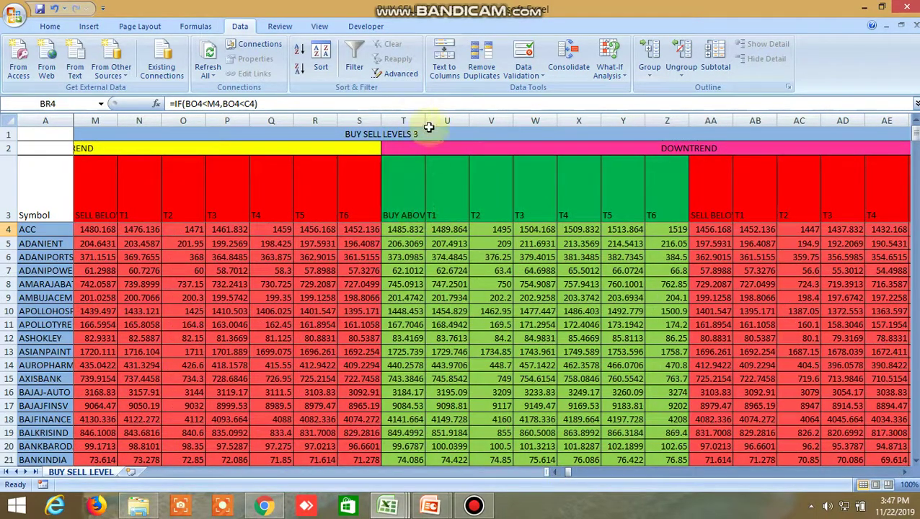
pyautogui.moveTo(562, 473); pyautogui.dragTo(551, 473)
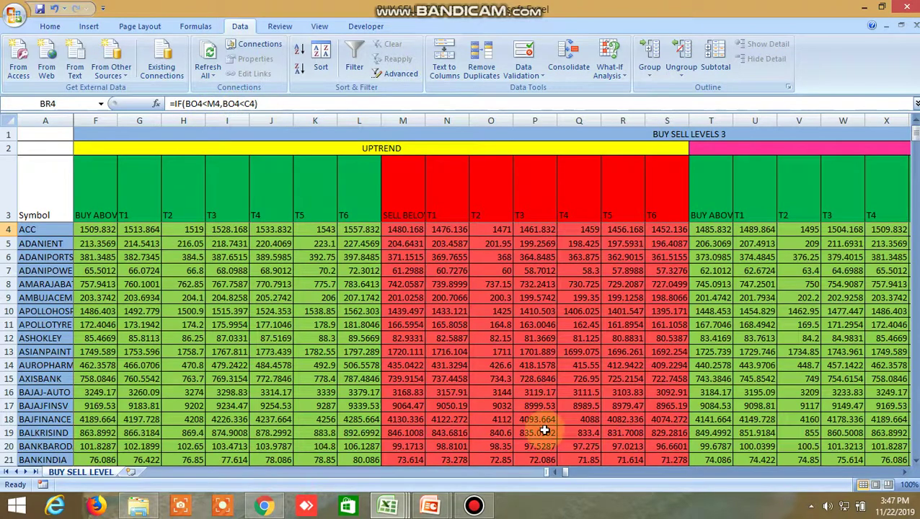
pyautogui.moveTo(556, 473); pyautogui.dragTo(550, 473)
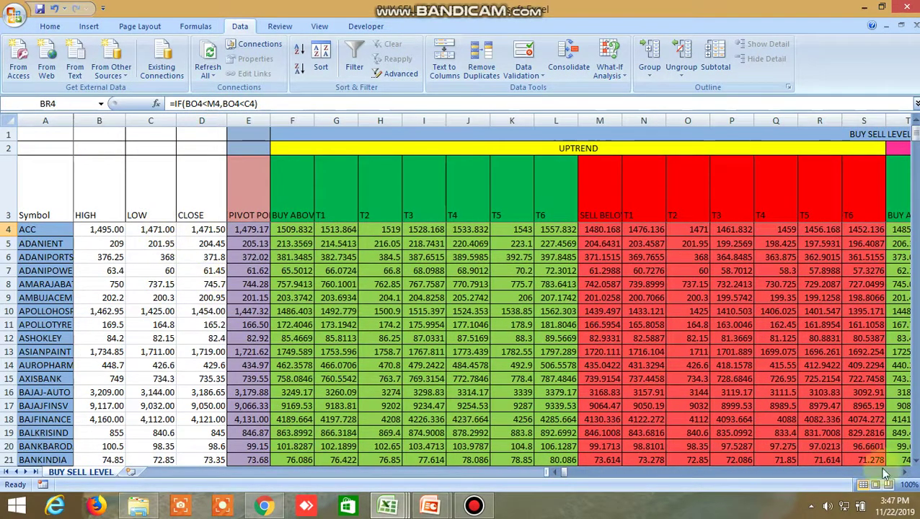
# - Inspect ACC's buy downtrend match formula in BS4 and the sell downtrend match formulas in column BT
pyautogui.moveTo(906, 473); pyautogui.dragTo(910, 476)
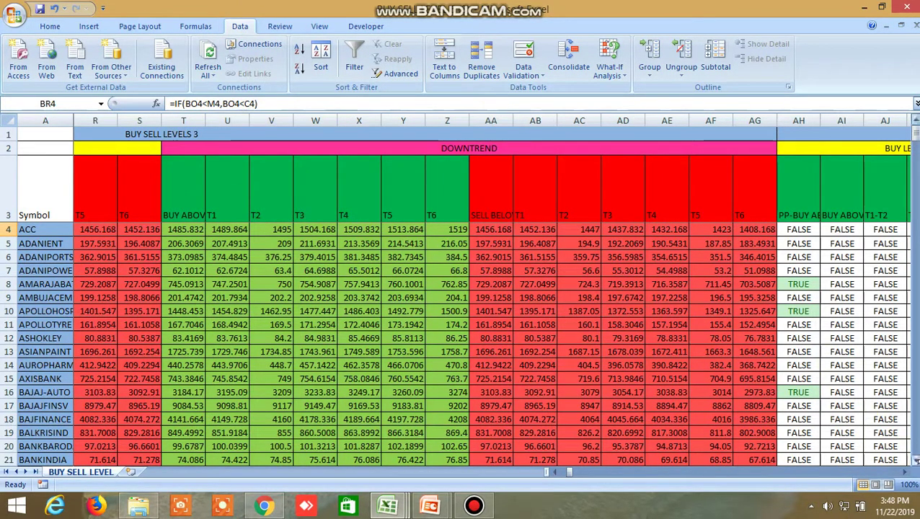
pyautogui.moveTo(906, 476); pyautogui.dragTo(905, 475)
pyautogui.click(906, 476)
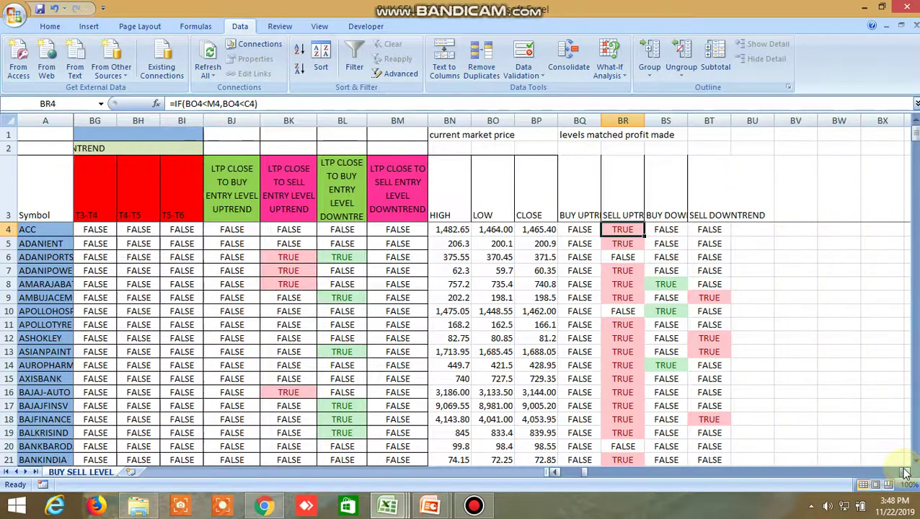
pyautogui.click(678, 229)
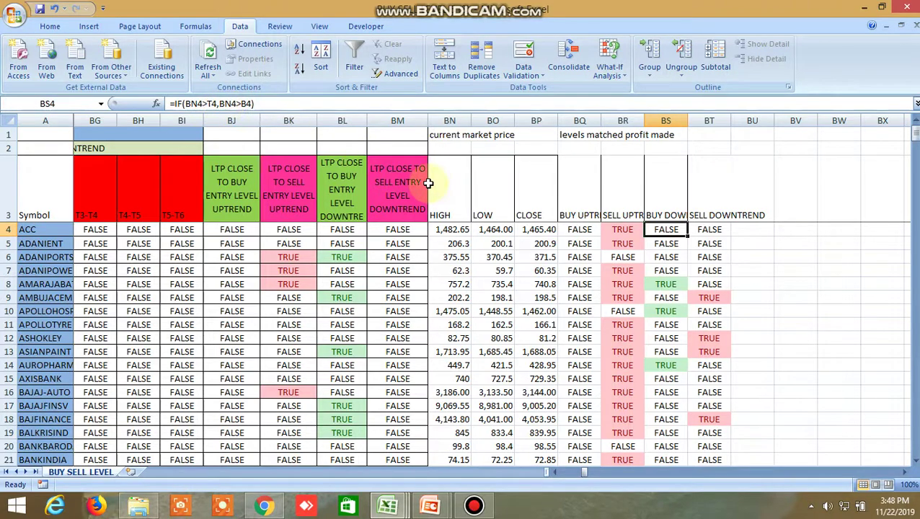
pyautogui.click(712, 231)
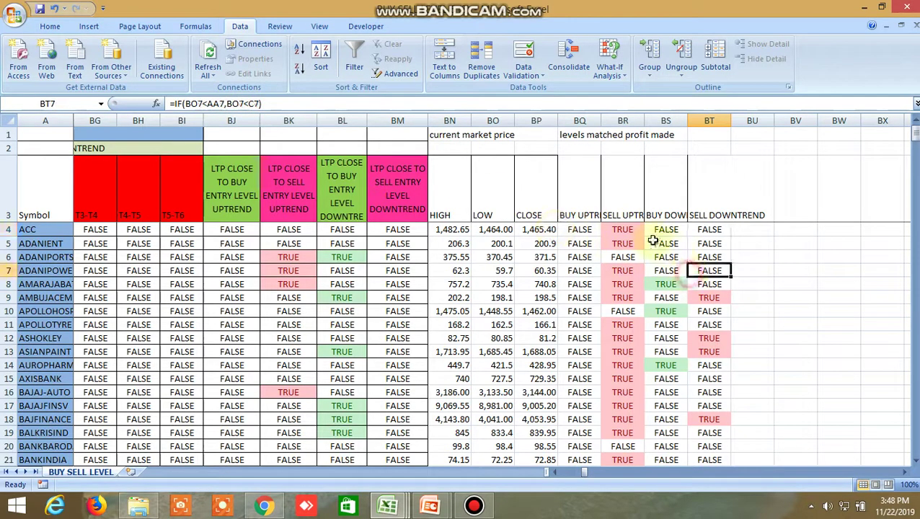
# - Recheck ACC's sell uptrend match in BR4 against its current market LOW in BO4, and the SELL UPTREND heading
pyautogui.click(624, 229)
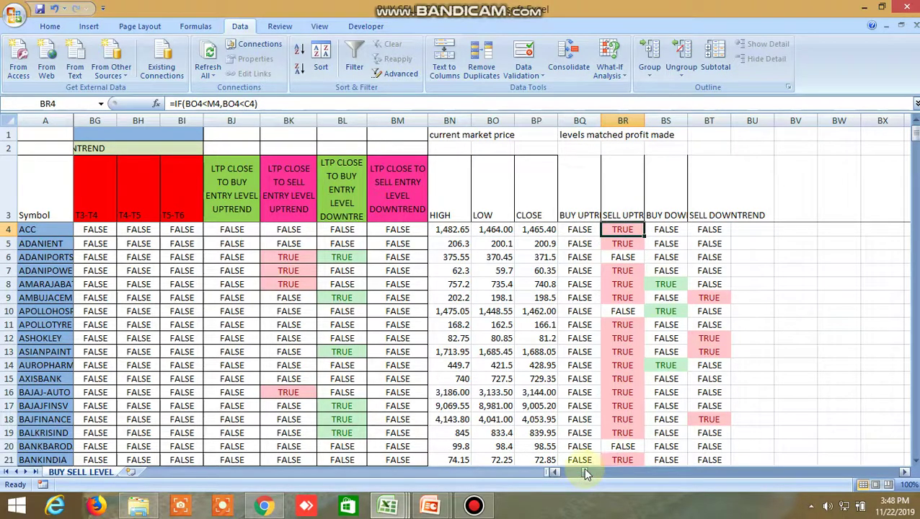
pyautogui.click(496, 231)
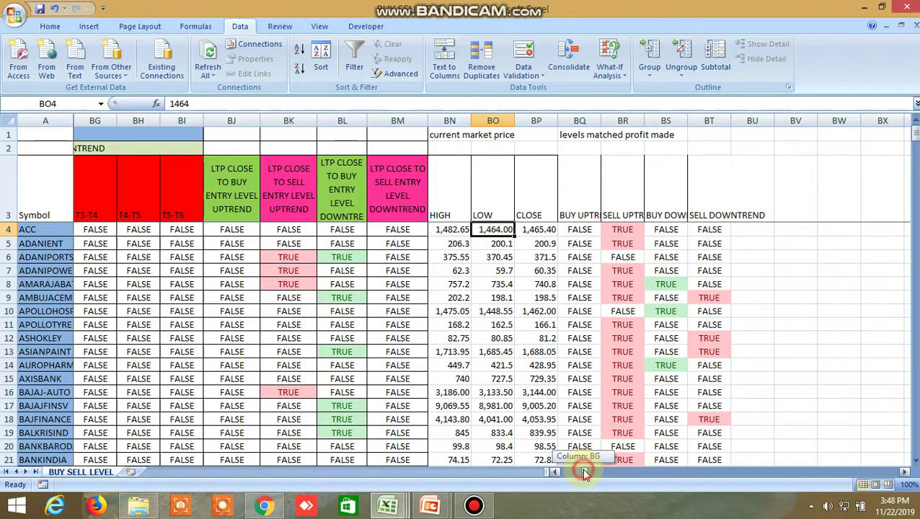
pyautogui.moveTo(584, 473)
pyautogui.mouseDown()
pyautogui.moveTo(563, 472)
pyautogui.moveTo(581, 469)
pyautogui.mouseUp()
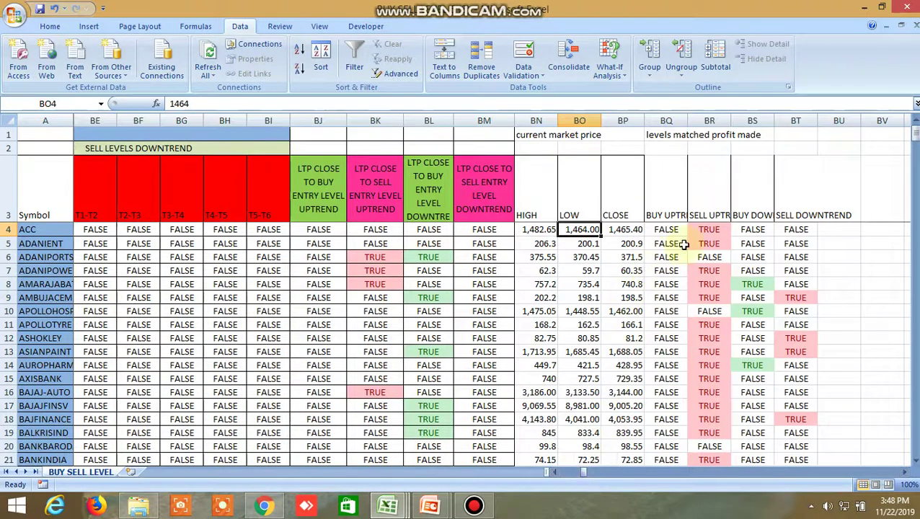
pyautogui.click(712, 200)
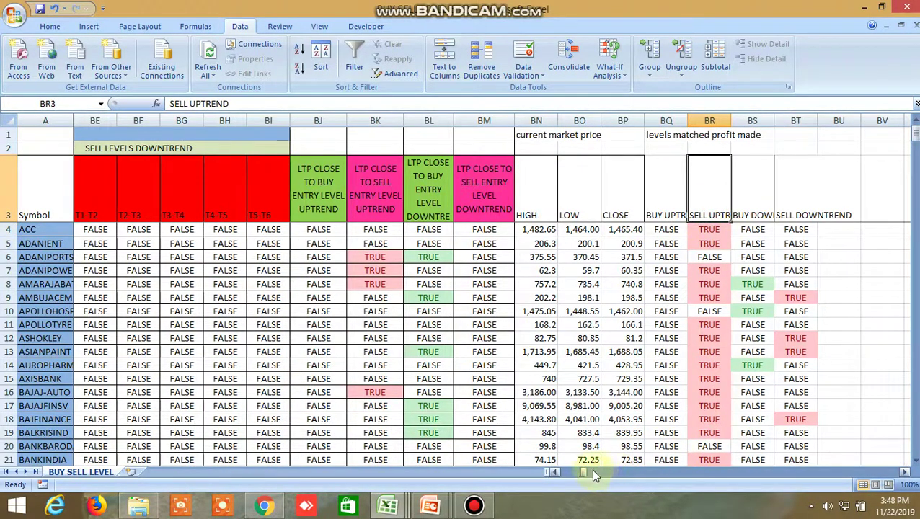
# - View the LTP position columns for the uptrend sell levels and the downtrend buy and sell levels, dismissing the YouTube notification
pyautogui.moveTo(580, 470)
pyautogui.mouseDown()
pyautogui.moveTo(567, 473)
pyautogui.moveTo(579, 479)
pyautogui.mouseUp()
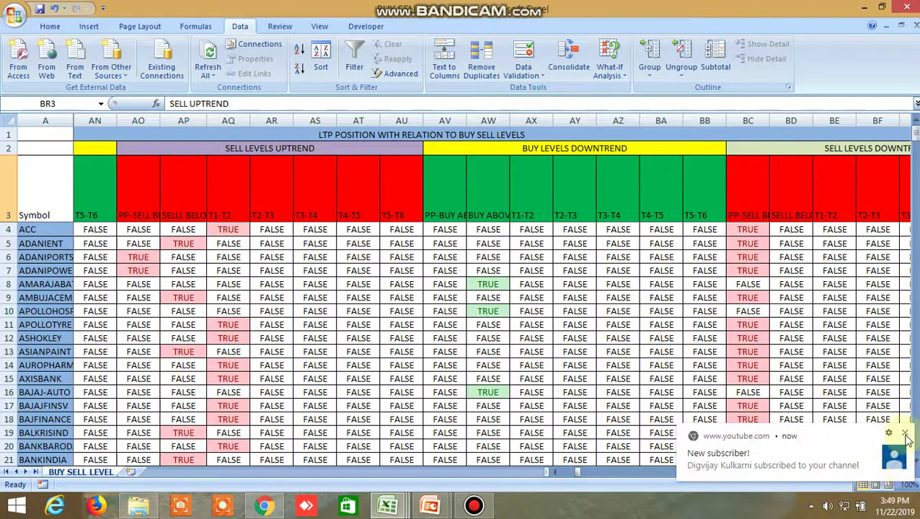
pyautogui.click(904, 436)
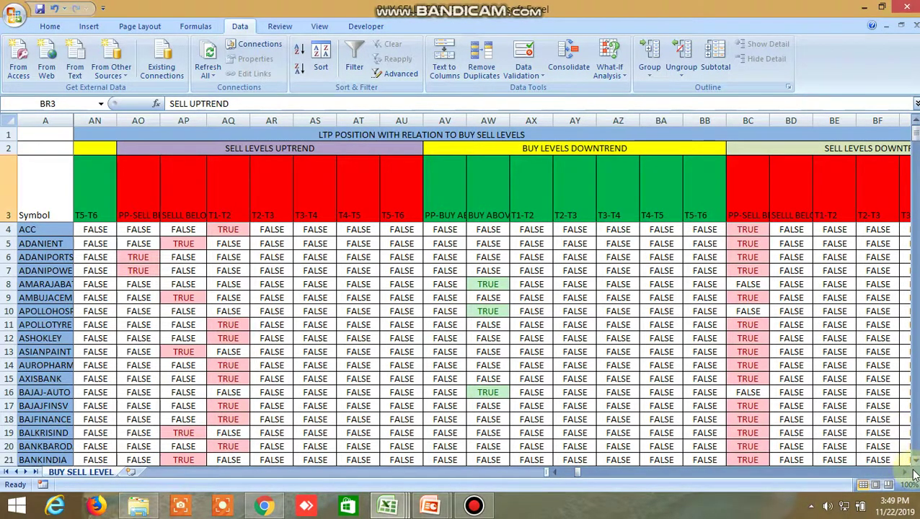
pyautogui.click(904, 473)
pyautogui.hscroll(4, 904, 472)
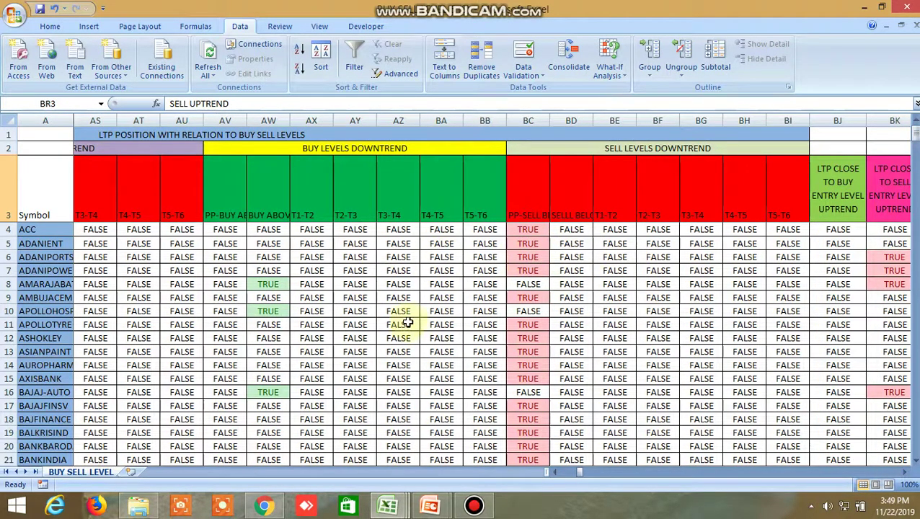
# - Check ACC's T1-T2 cell in AQ4 under SELL LEVELS UPTREND and its SELL BELOW and target levels in the UPTREND section
pyautogui.click(551, 474)
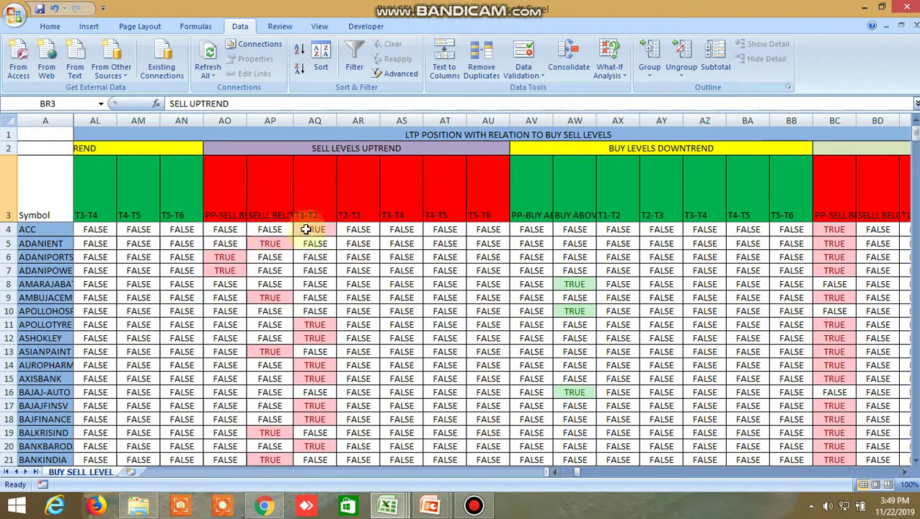
pyautogui.click(307, 229)
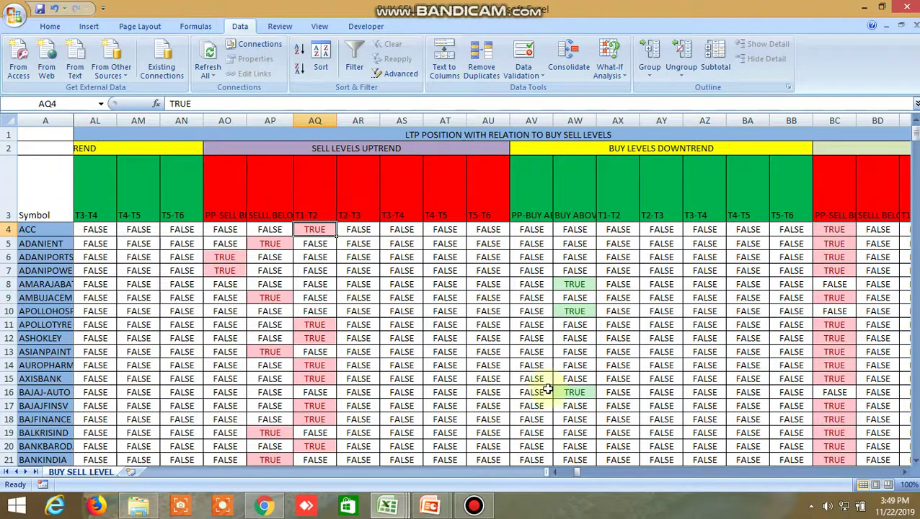
pyautogui.click(552, 472)
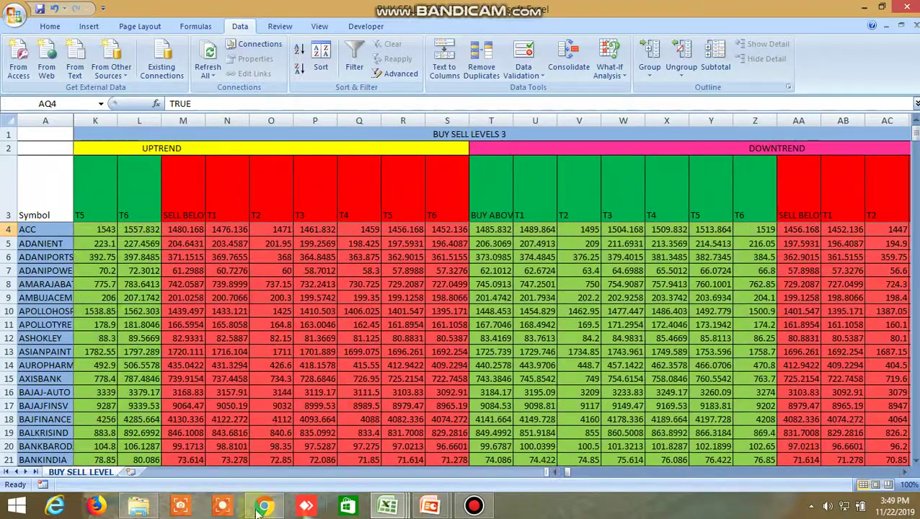
# - Switch to WhatsApp in Chrome and read the Safe trade group's messages on recommended scripts, option levels and futures pairs
pyautogui.click(263, 505)
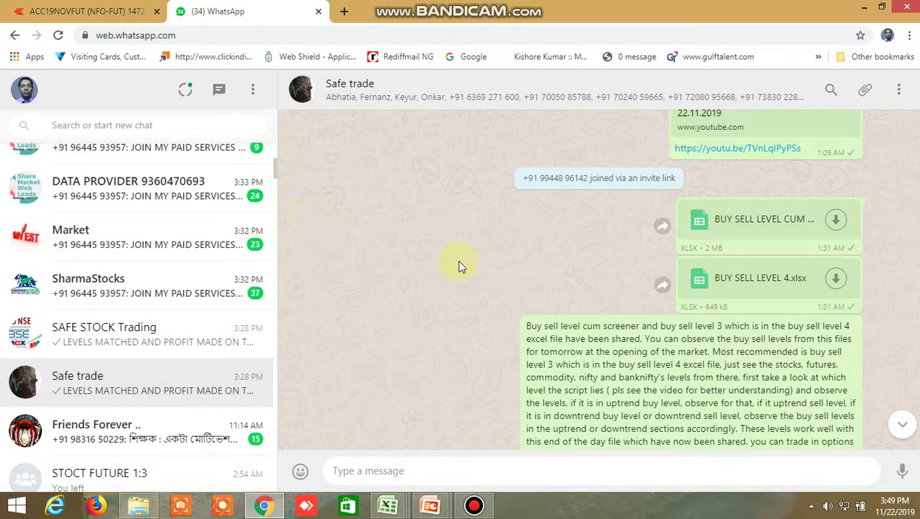
pyautogui.scroll(-2, 460, 263)
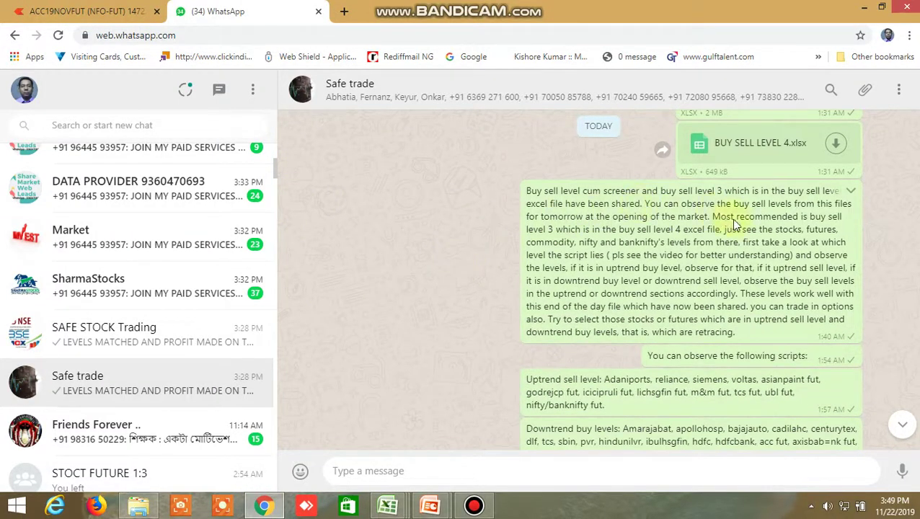
pyautogui.scroll(-2, 443, 289)
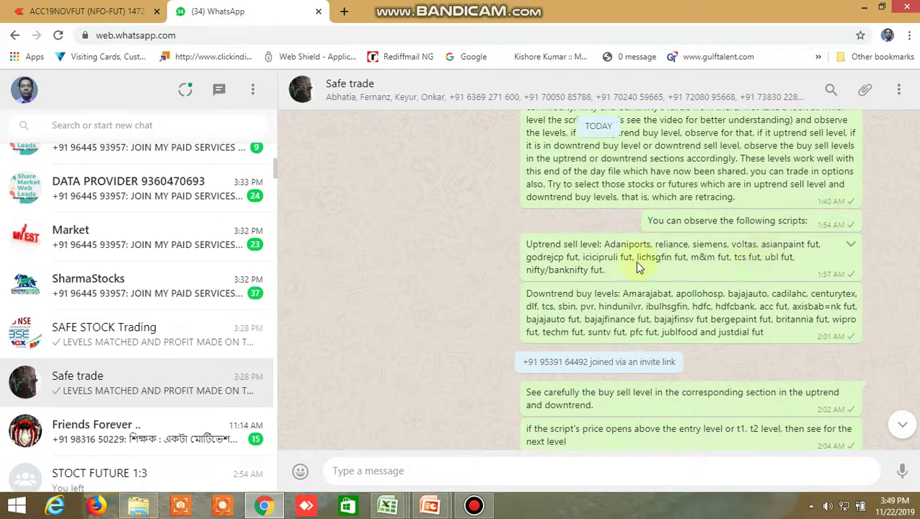
pyautogui.scroll(-2, 433, 302)
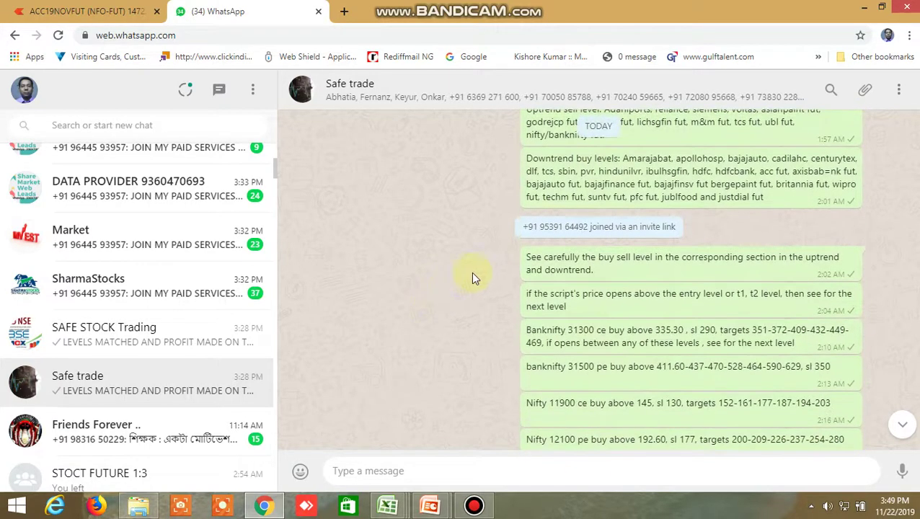
pyautogui.scroll(-3, 441, 291)
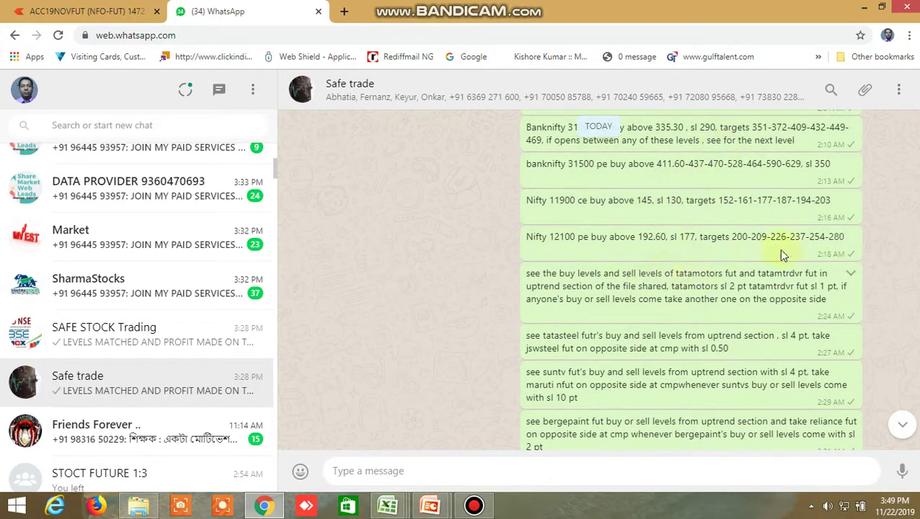
pyautogui.scroll(-2, 423, 303)
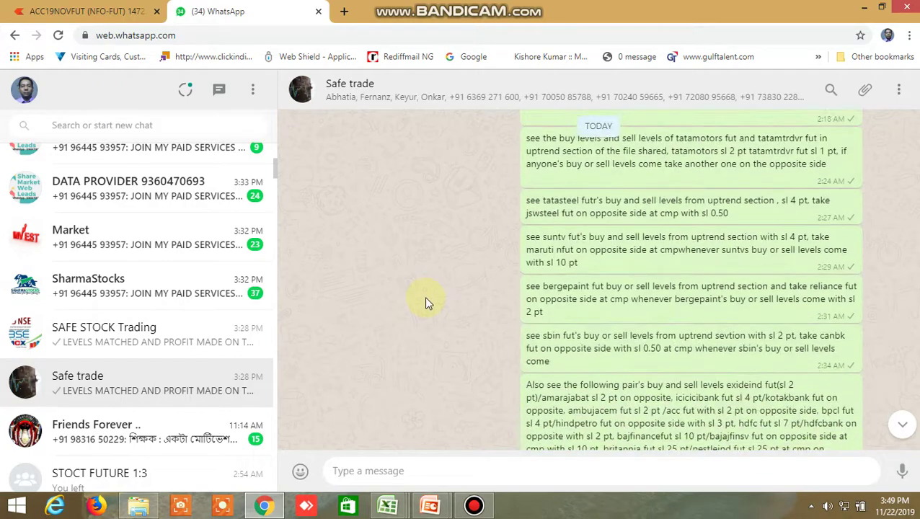
pyautogui.scroll(-2, 425, 303)
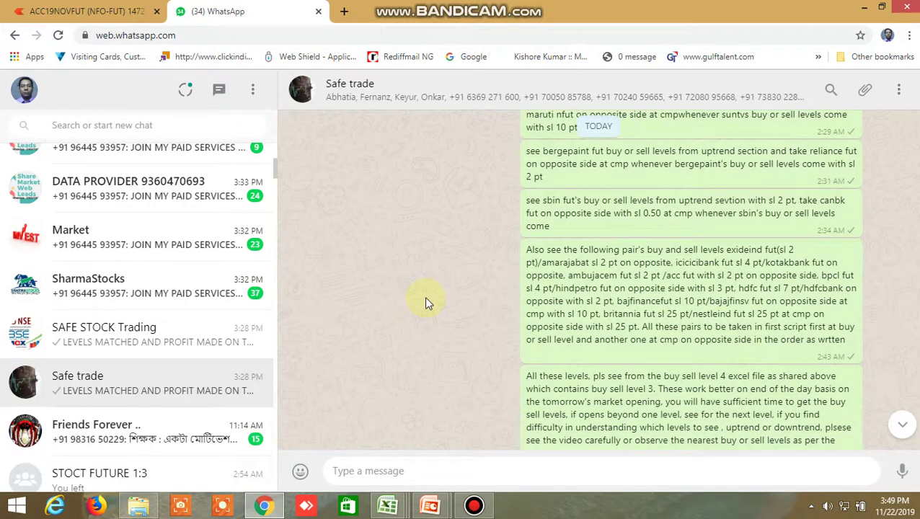
pyautogui.scroll(1, 425, 302)
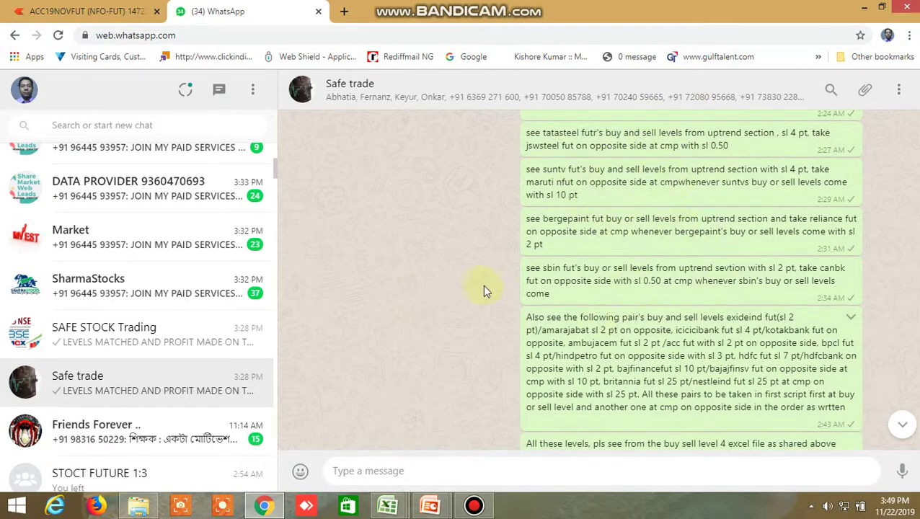
# - Read the group's messages about the shared BUY SELL LEVEL files, the levels matched and the profit made
pyautogui.scroll(-8, 475, 284)
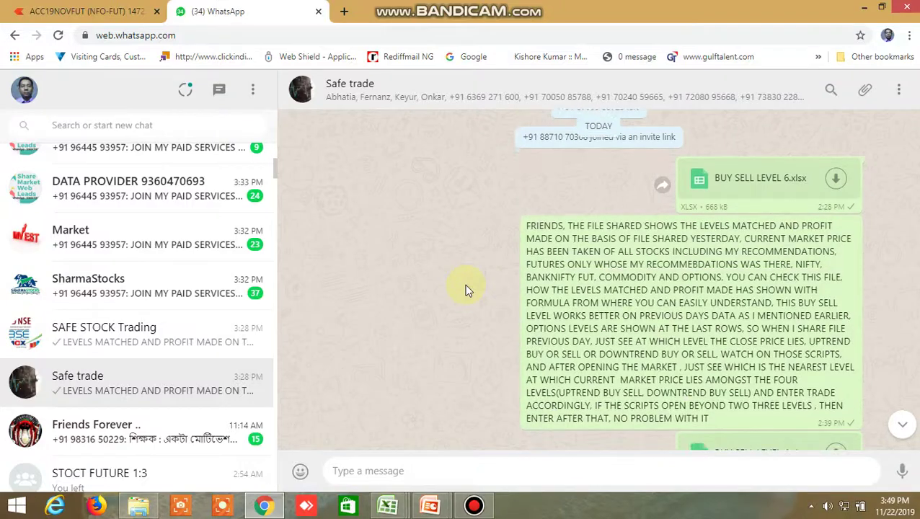
pyautogui.scroll(-2, 466, 287)
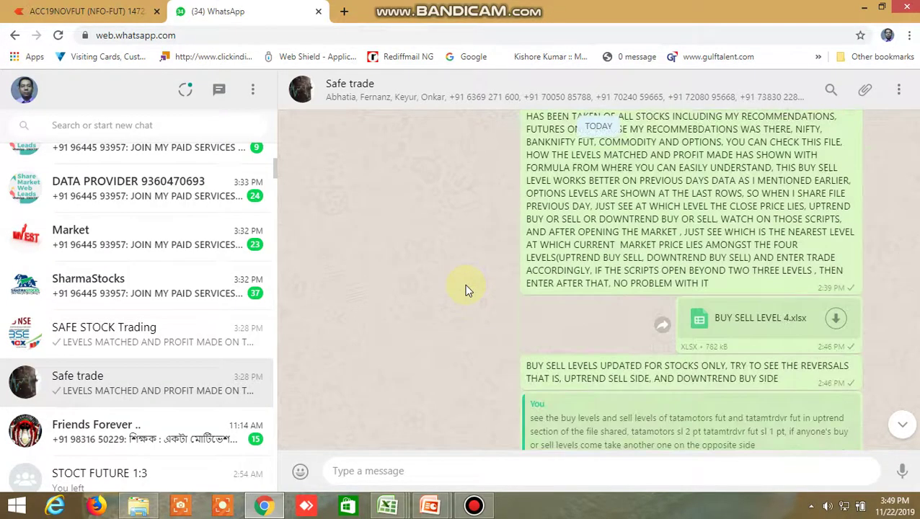
pyautogui.scroll(-5, 465, 288)
pyautogui.scroll(-3, 464, 284)
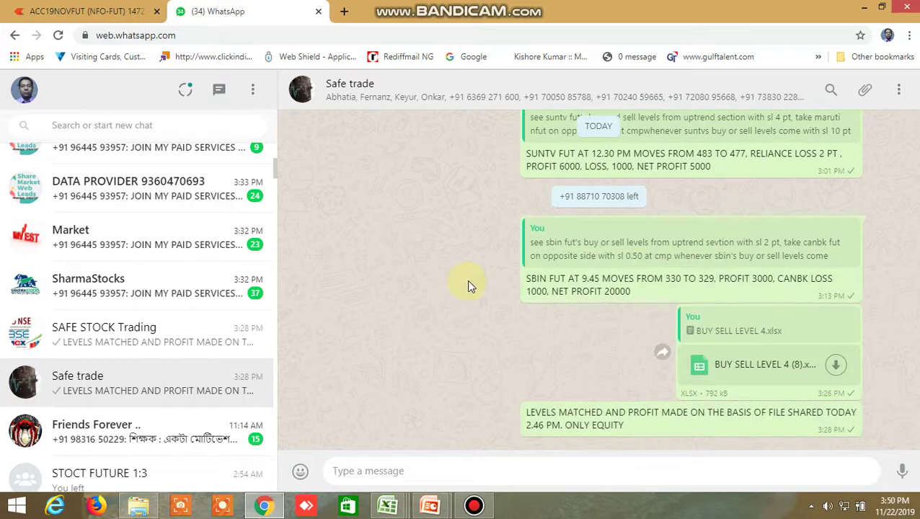
pyautogui.scroll(10, 467, 285)
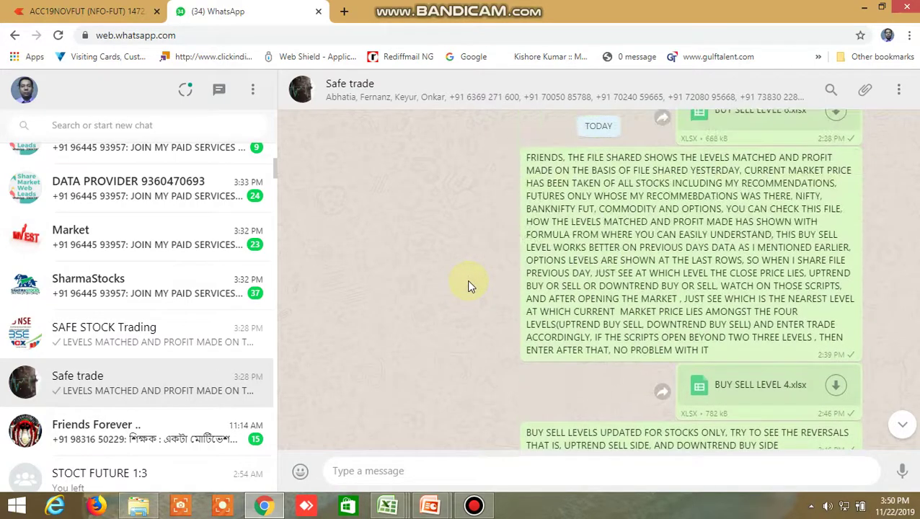
pyautogui.scroll(5, 467, 285)
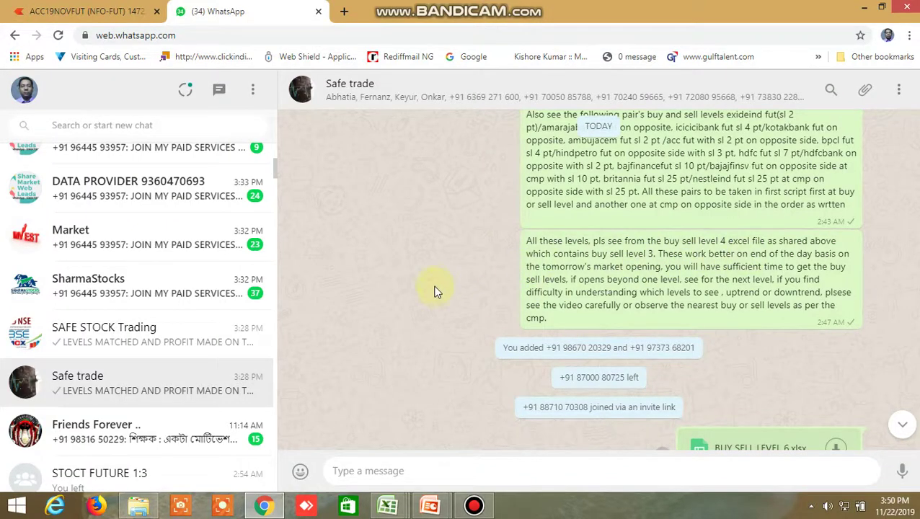
# - Check the futures pair messages, switch to the BUY SELL LEVEL 6 (3) workbook in Excel and view its current market price columns
pyautogui.scroll(2, 432, 285)
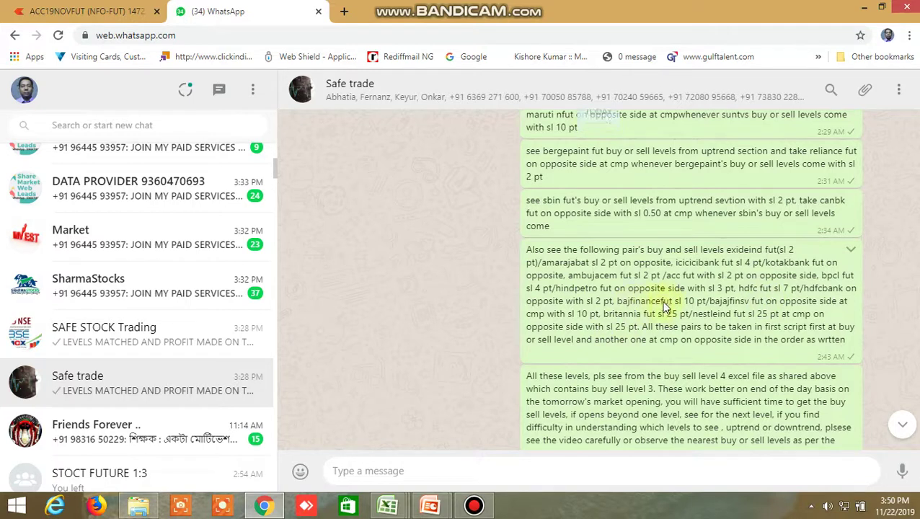
pyautogui.click(387, 492)
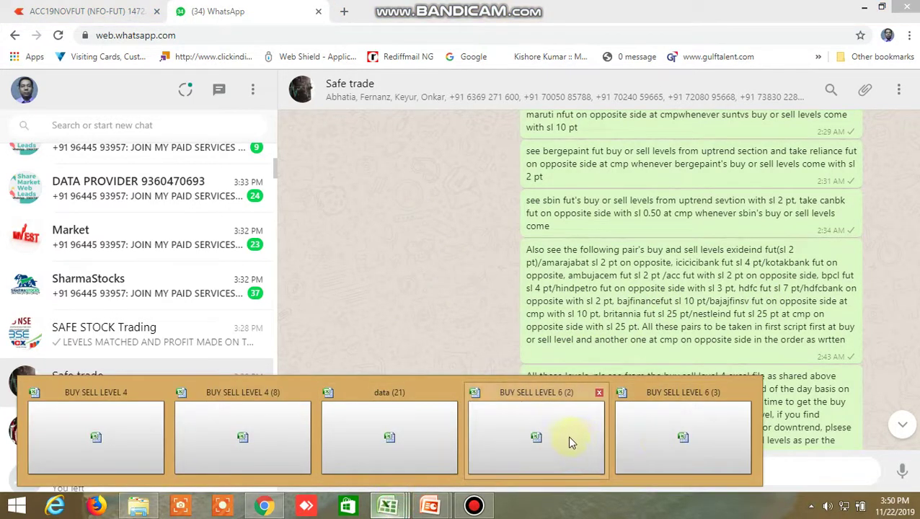
pyautogui.click(656, 432)
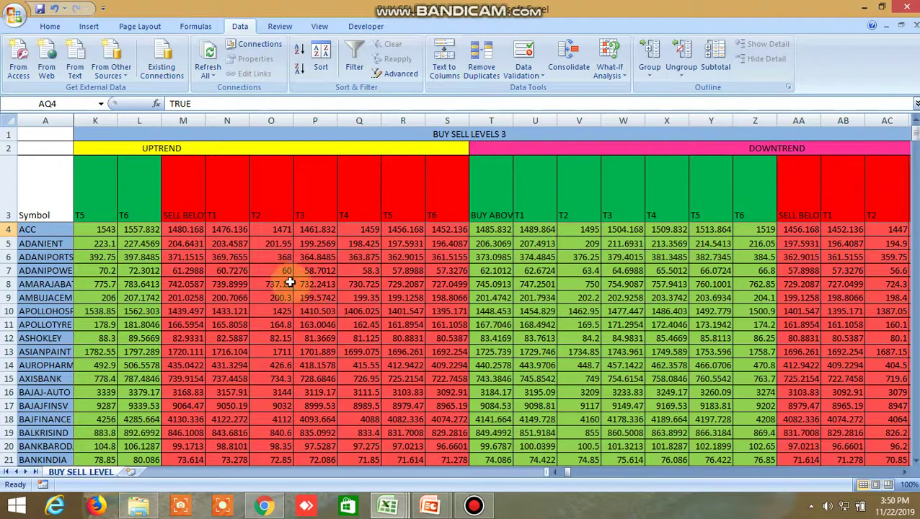
pyautogui.click(906, 473)
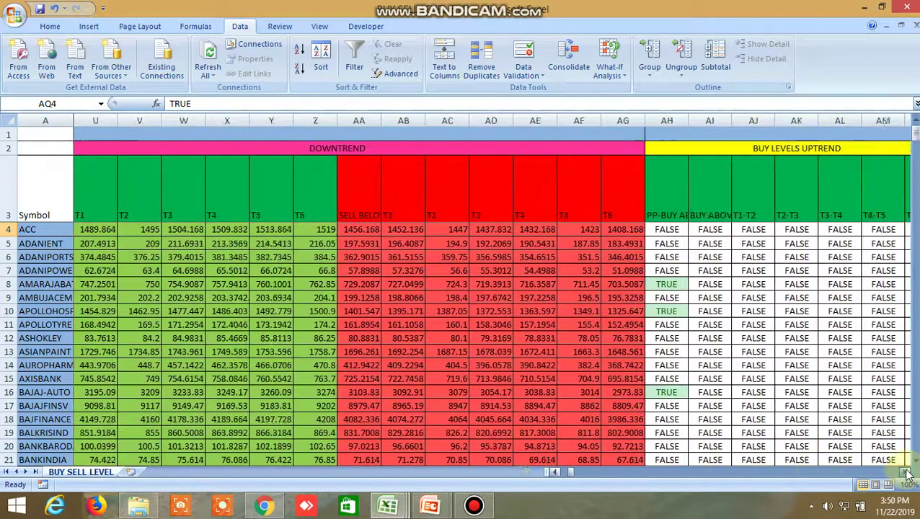
pyautogui.moveTo(906, 472); pyautogui.dragTo(906, 472)
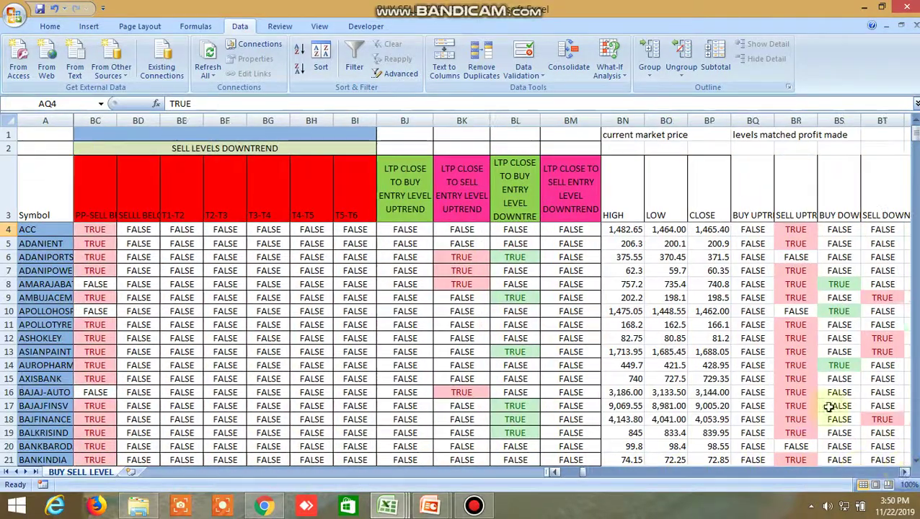
pyautogui.click(667, 200)
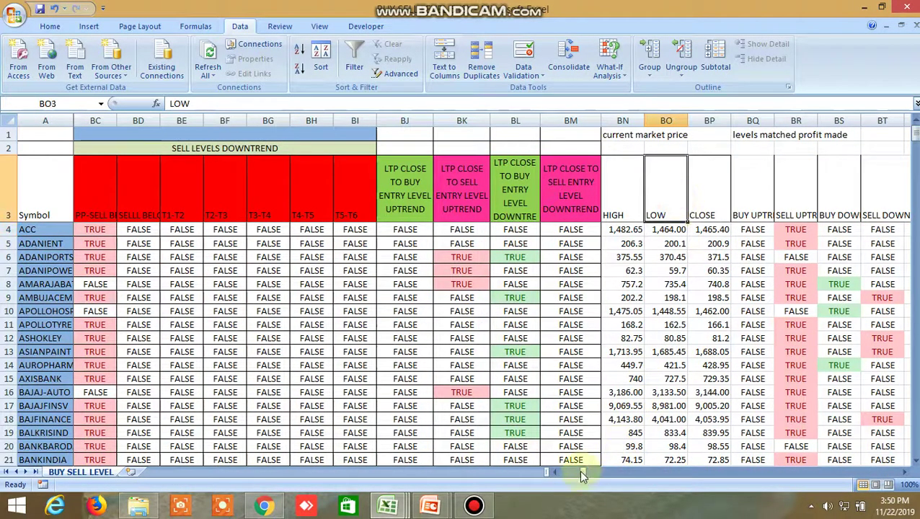
pyautogui.moveTo(585, 474); pyautogui.dragTo(566, 472)
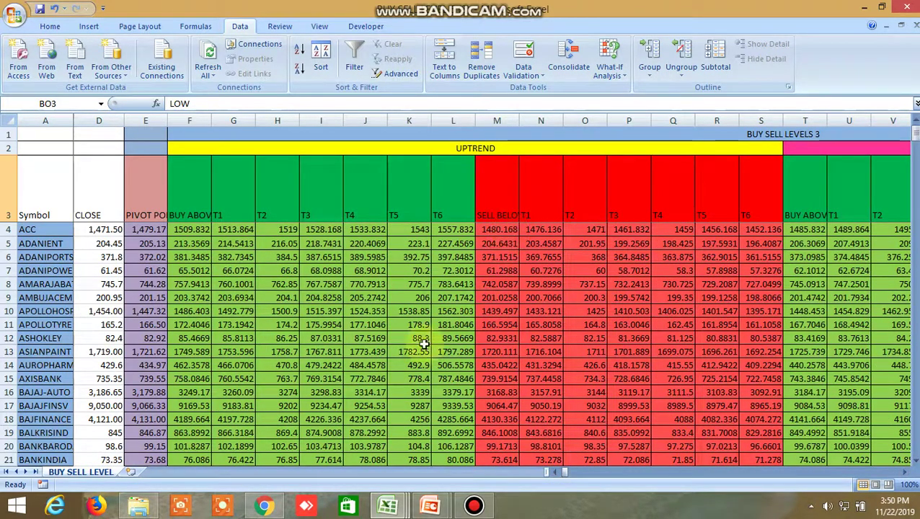
# - Switch to Chrome and examine the ACC November futures 15-minute chart in Kite
pyautogui.click(265, 505)
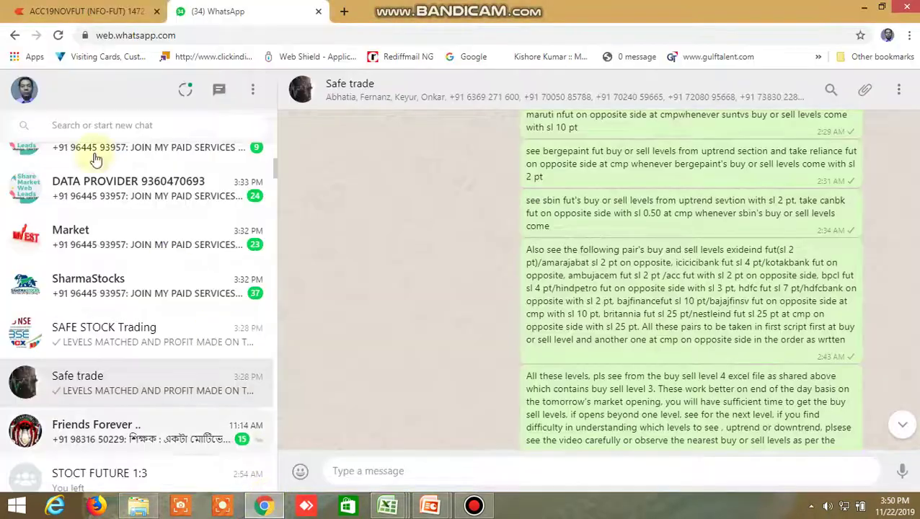
pyautogui.click(72, 15)
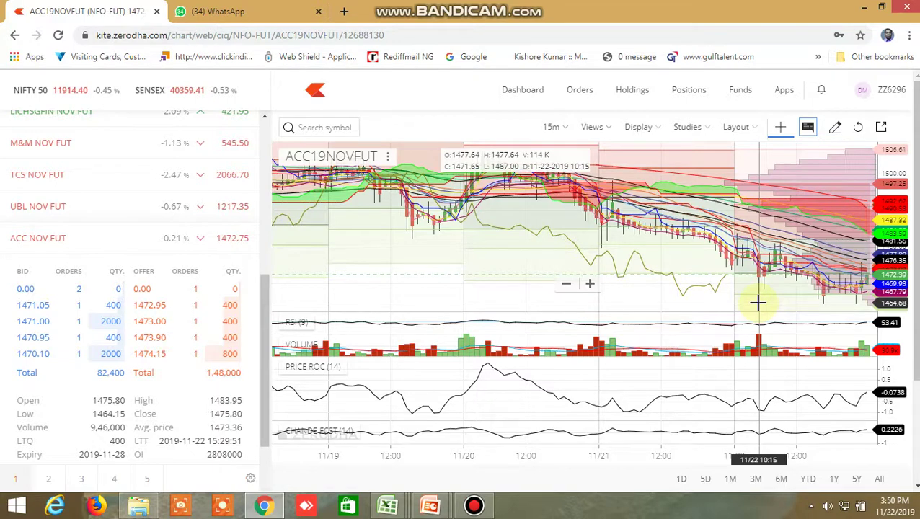
# - Switch back to the BUY SELL LEVEL 6 (3) workbook and compare ACC's close in D4 with its current market close in BP4
pyautogui.moveTo(400, 505)
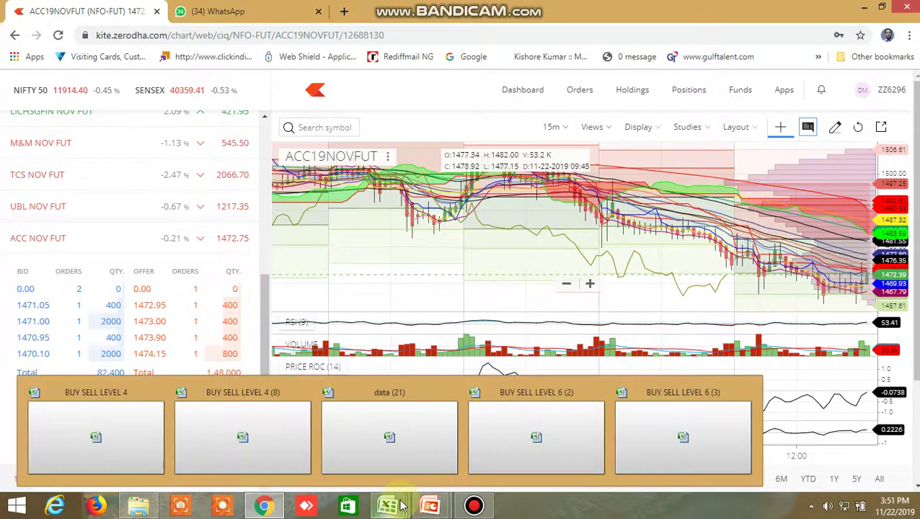
pyautogui.click(667, 441)
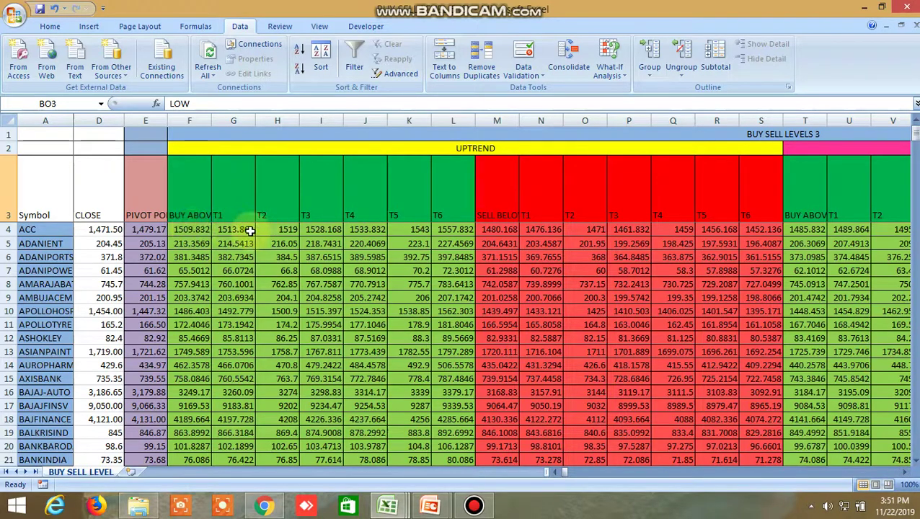
pyautogui.click(95, 231)
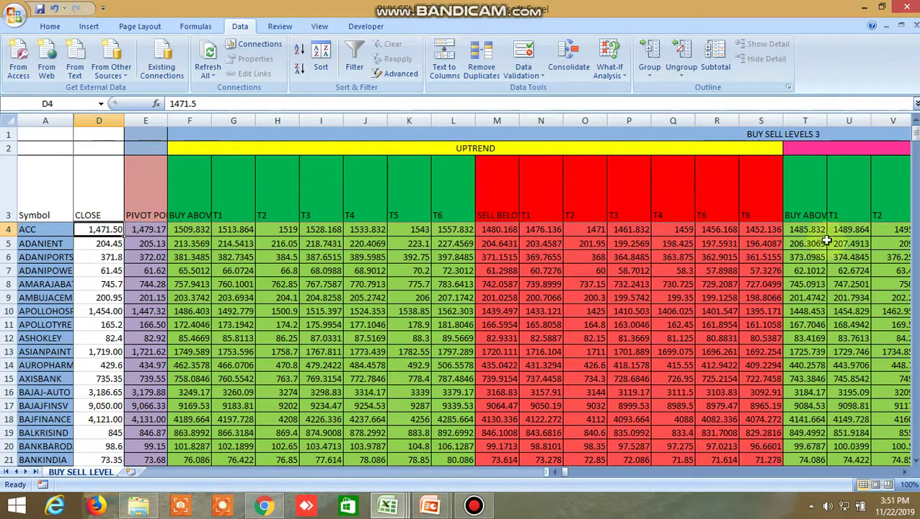
pyautogui.click(904, 473)
pyautogui.moveTo(904, 473); pyautogui.dragTo(904, 475)
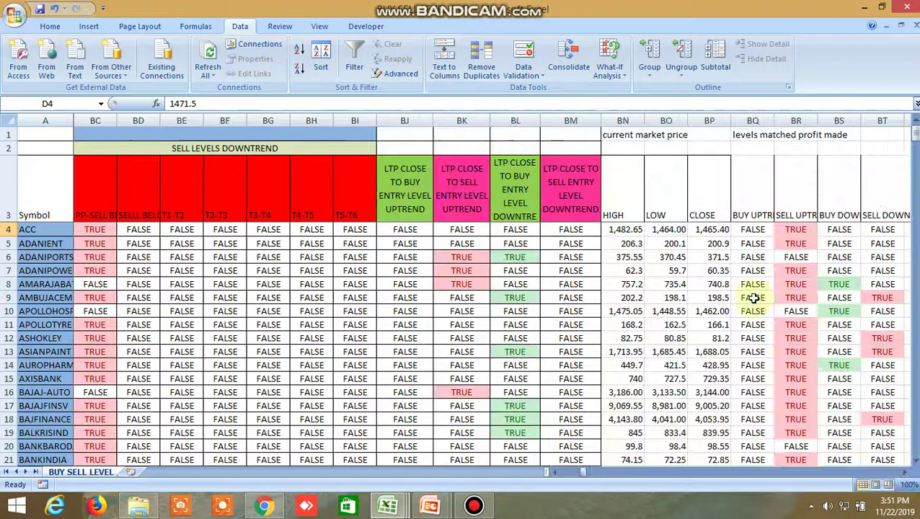
pyautogui.click(706, 229)
# - Review the uptrend, downtrend and LTP position columns, and inspect the SELL UPTREND match formulas in BR7 and BR9
pyautogui.moveTo(554, 475); pyautogui.dragTo(555, 476)
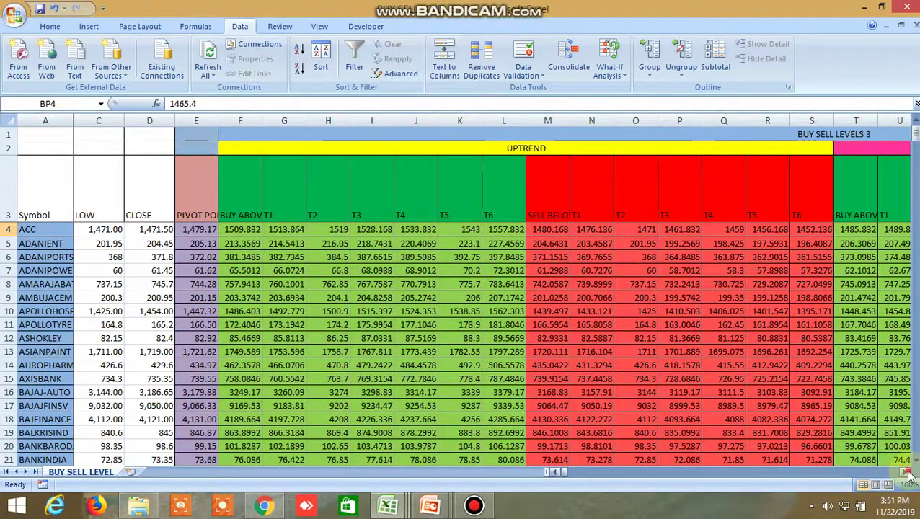
pyautogui.moveTo(908, 473); pyautogui.dragTo(909, 476)
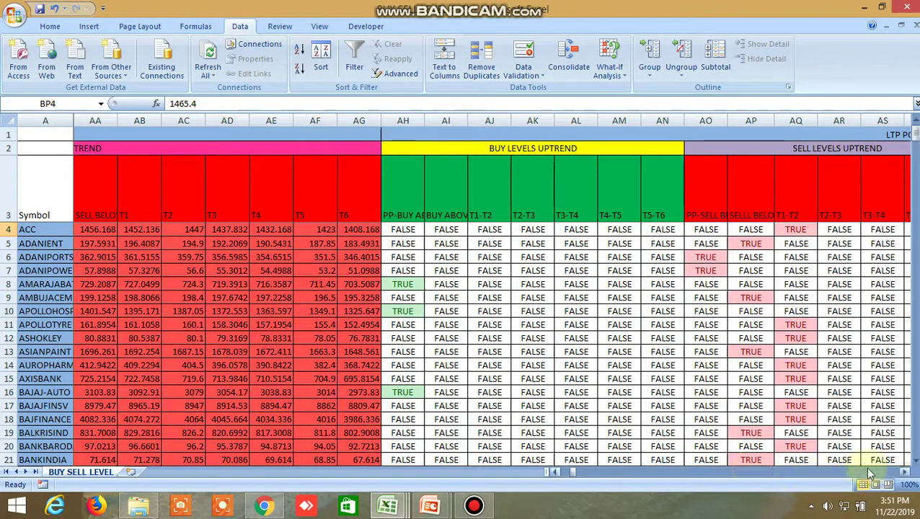
pyautogui.moveTo(903, 474); pyautogui.dragTo(904, 475)
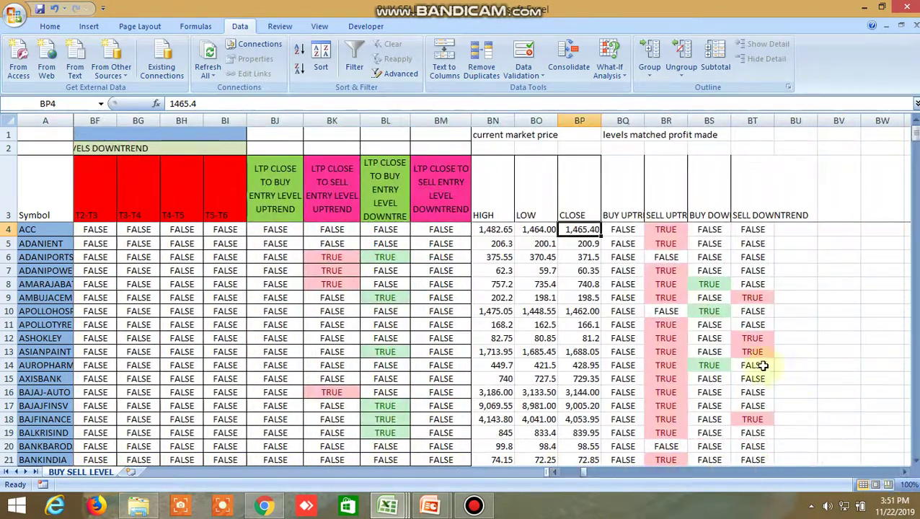
pyautogui.click(671, 272)
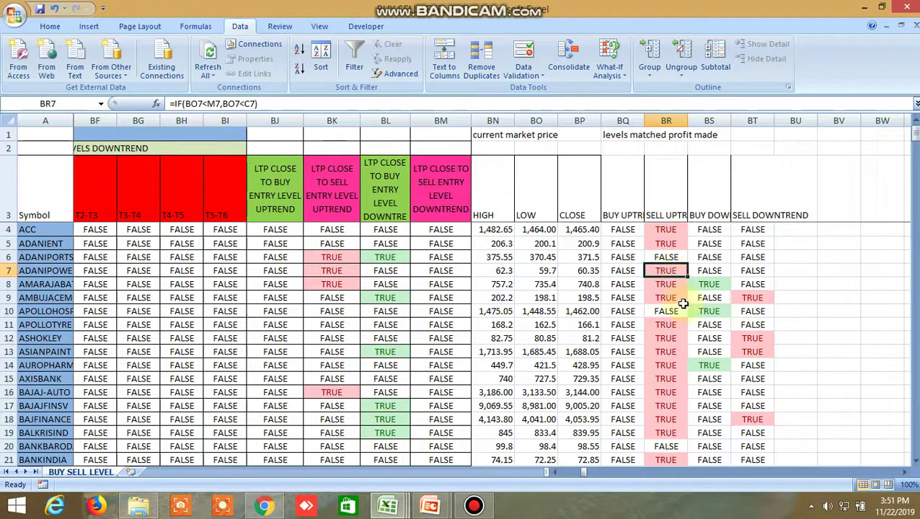
pyautogui.click(673, 298)
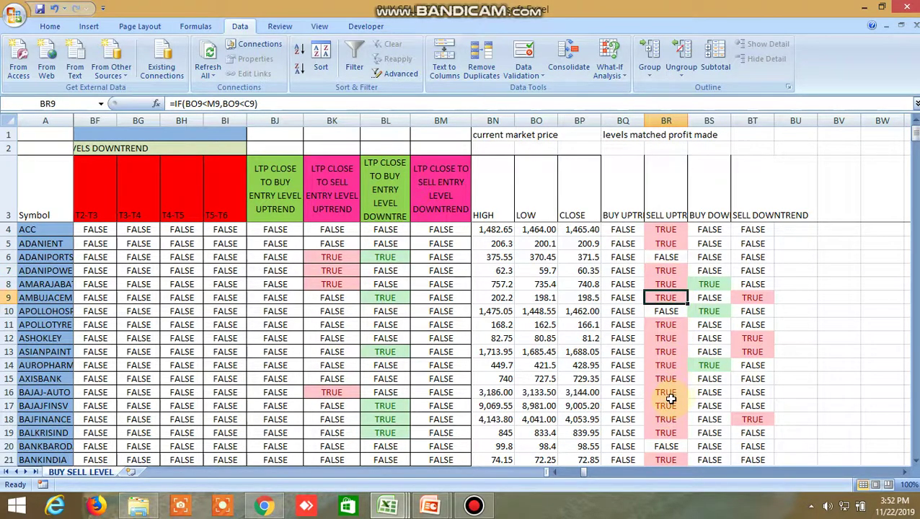
# - Look through the levels matched profit made columns for the stock list, down to the commodity, Nifty and Bank Nifty rows
pyautogui.scroll(-3, 670, 399)
pyautogui.scroll(-19, 661, 329)
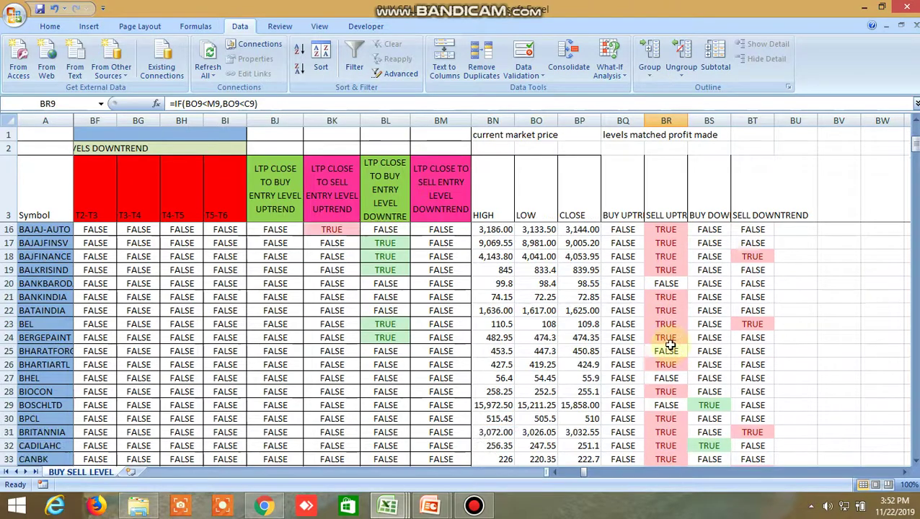
pyautogui.scroll(-20, 674, 349)
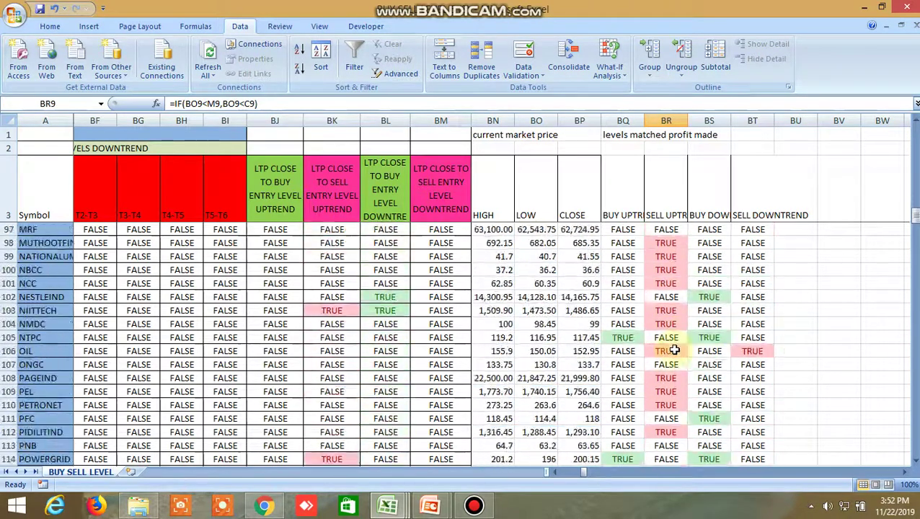
pyautogui.scroll(2, 673, 349)
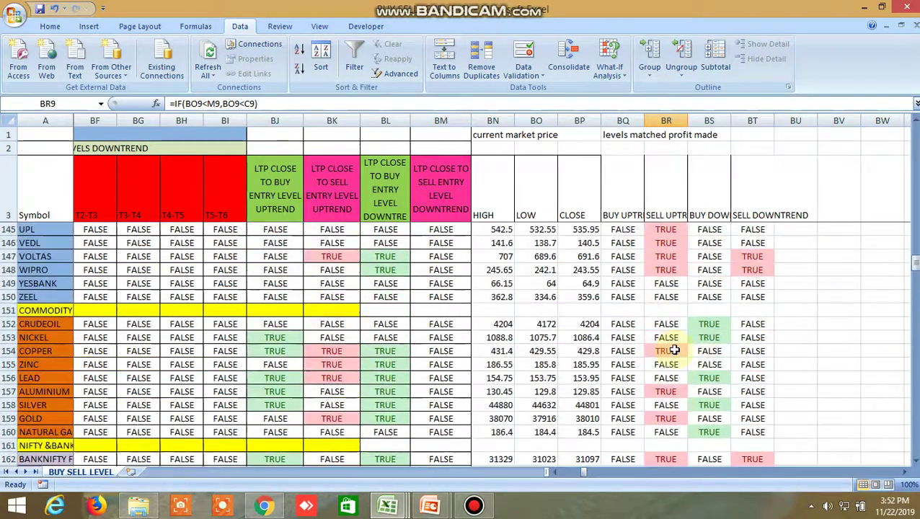
pyautogui.scroll(-2, 673, 349)
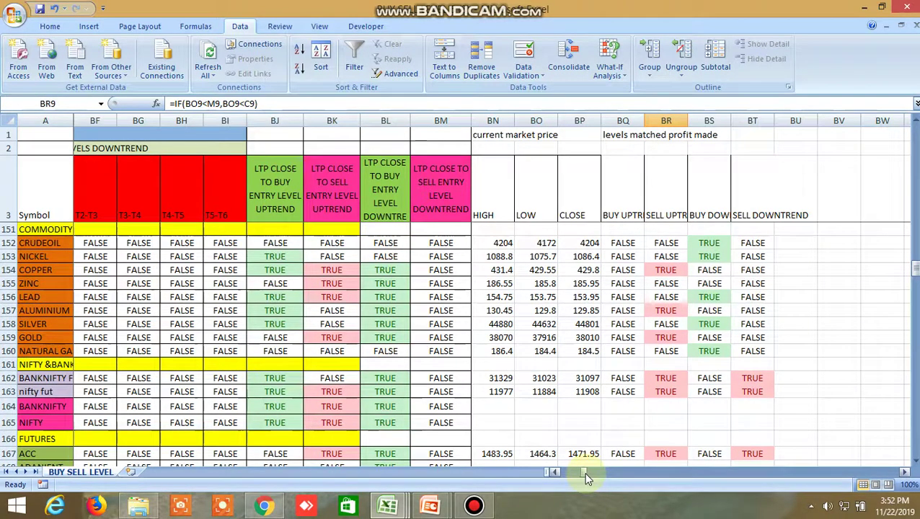
# - Examine the buy and sell levels and LTP positions of the commodity, Nifty and Bank Nifty rows
pyautogui.moveTo(585, 474); pyautogui.dragTo(562, 472)
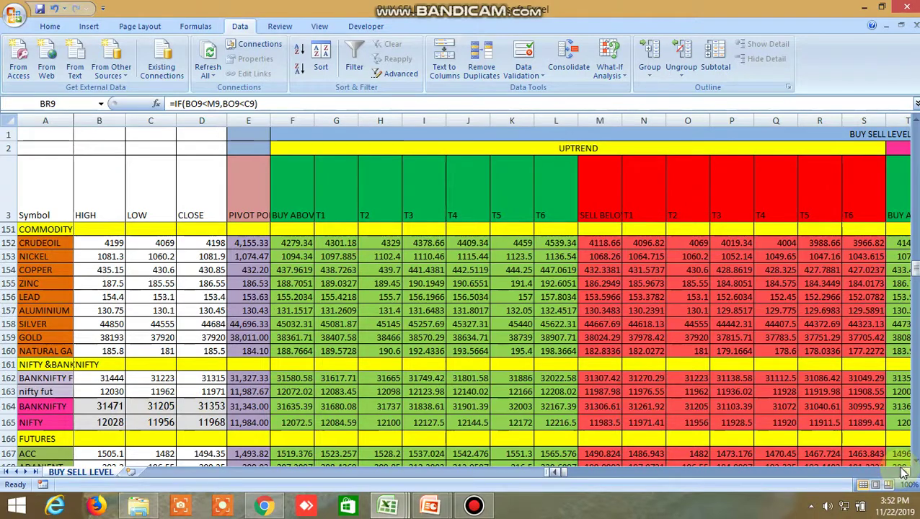
pyautogui.moveTo(904, 472); pyautogui.dragTo(904, 472)
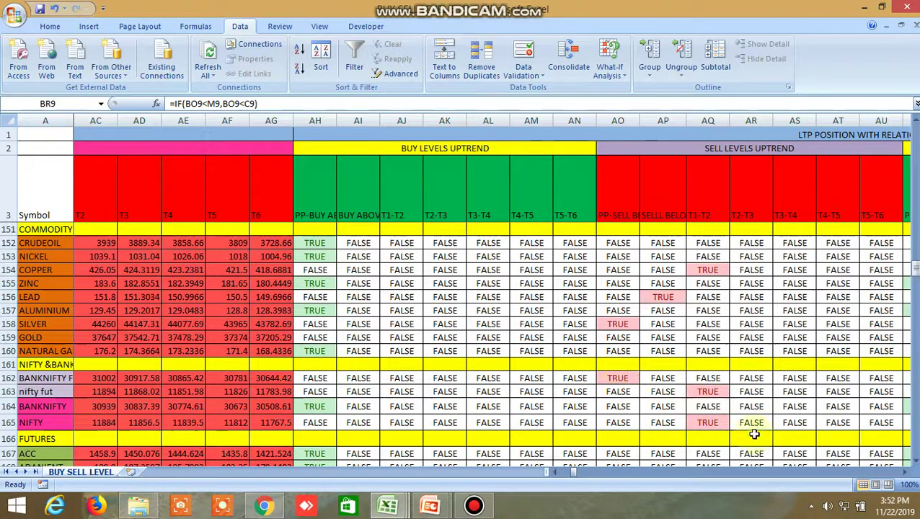
pyautogui.moveTo(905, 474); pyautogui.dragTo(907, 476)
# - Check the matched levels of the stock, commodity, Nifty and ACC futures rows against their levels in the UPTREND section
pyautogui.scroll(8, 764, 375)
pyautogui.scroll(5, 506, 351)
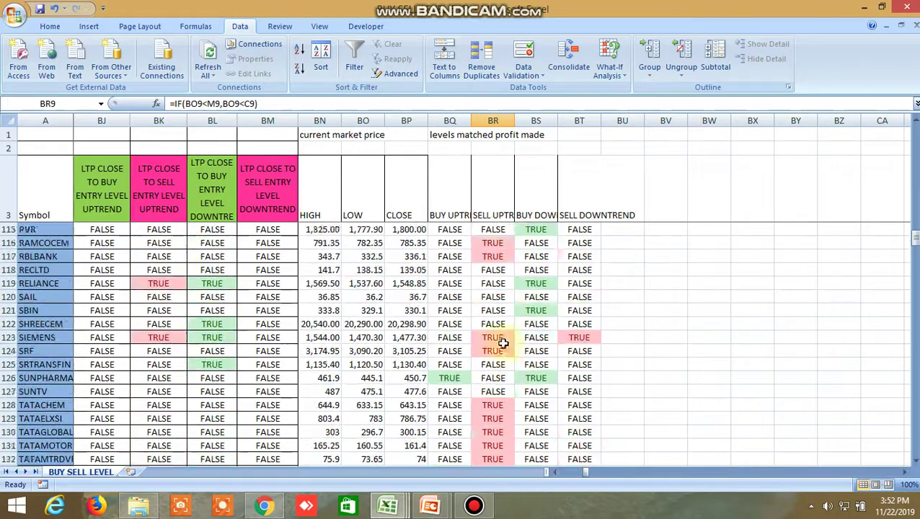
pyautogui.scroll(-10, 503, 344)
pyautogui.scroll(-4, 503, 338)
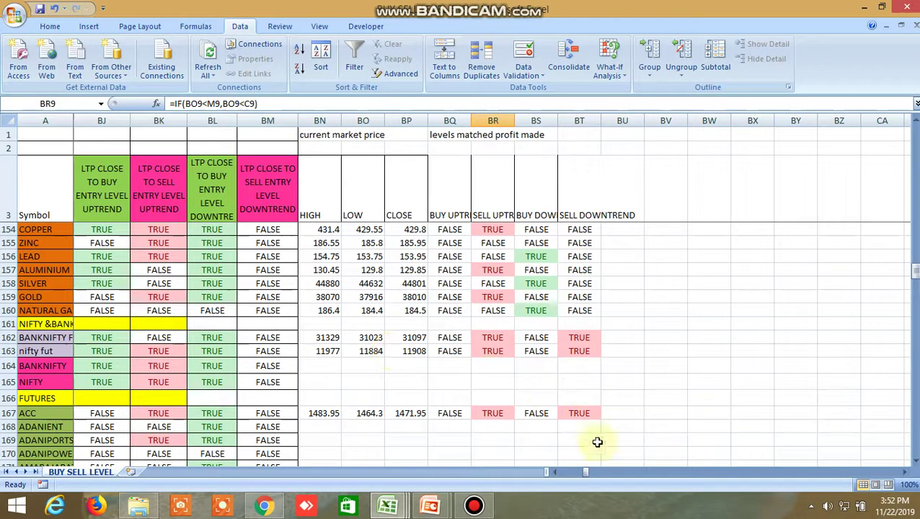
pyautogui.moveTo(586, 476); pyautogui.dragTo(560, 472)
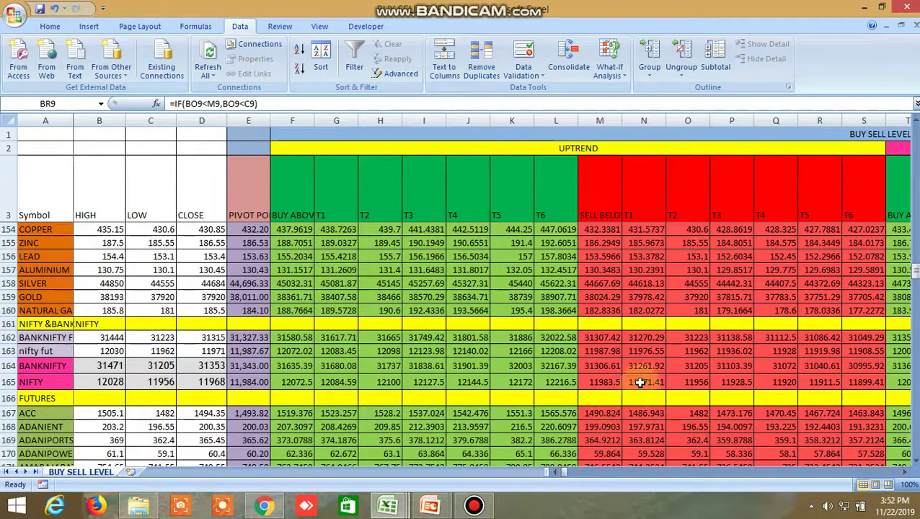